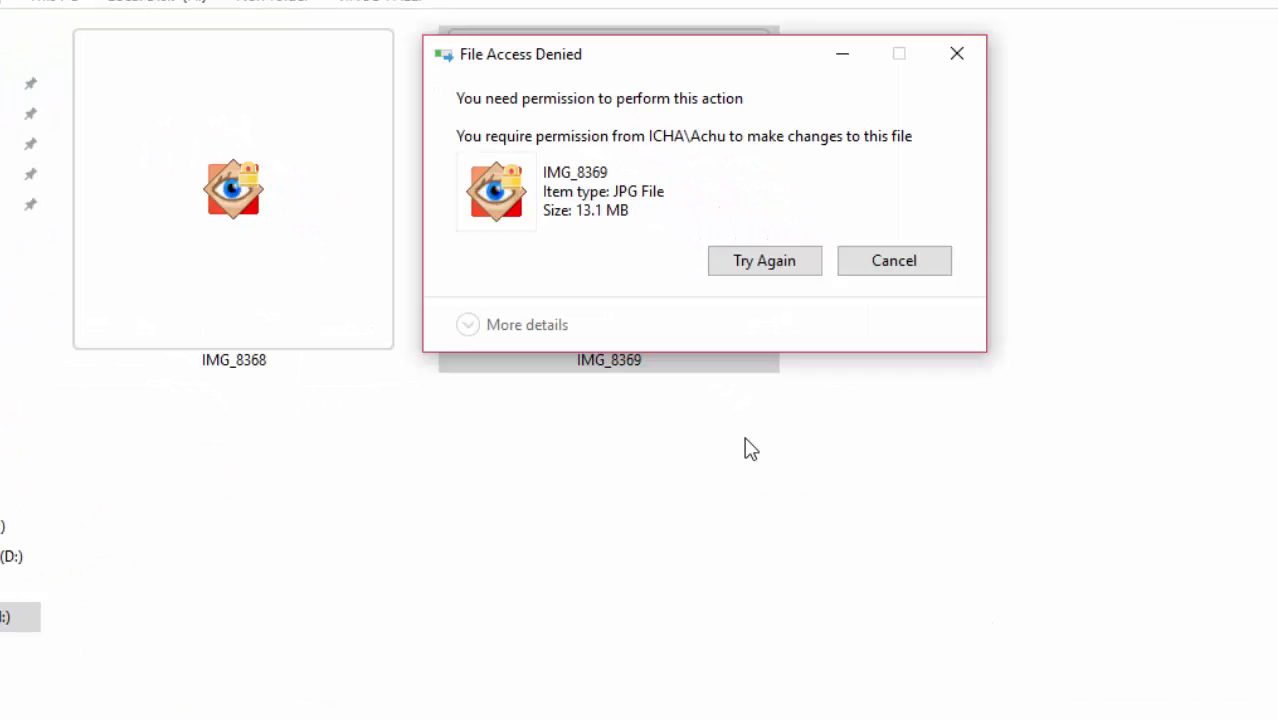
Step: Dismiss the File Access Denied warning for IMG_8369
key(Escape)
click(1015, 71)
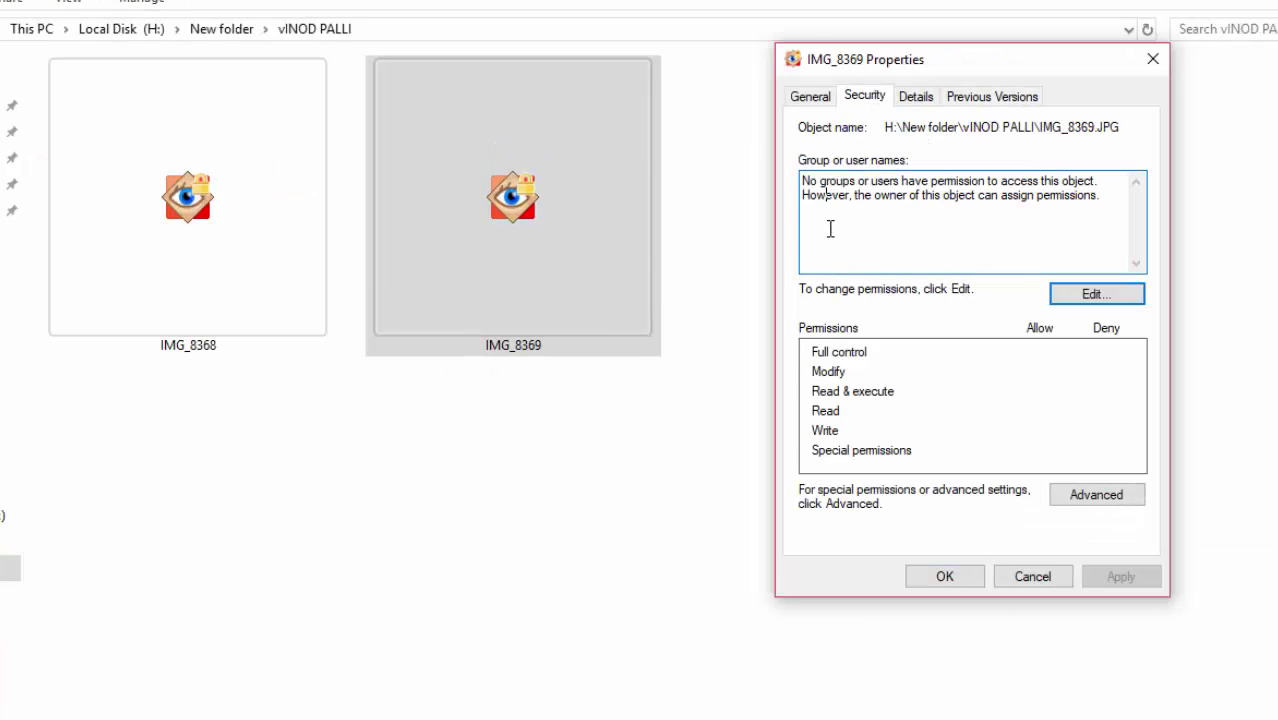
drag(830, 229, 906, 230)
click(1087, 248)
drag(1100, 207, 879, 257)
click(897, 256)
drag(961, 258, 913, 231)
click(934, 261)
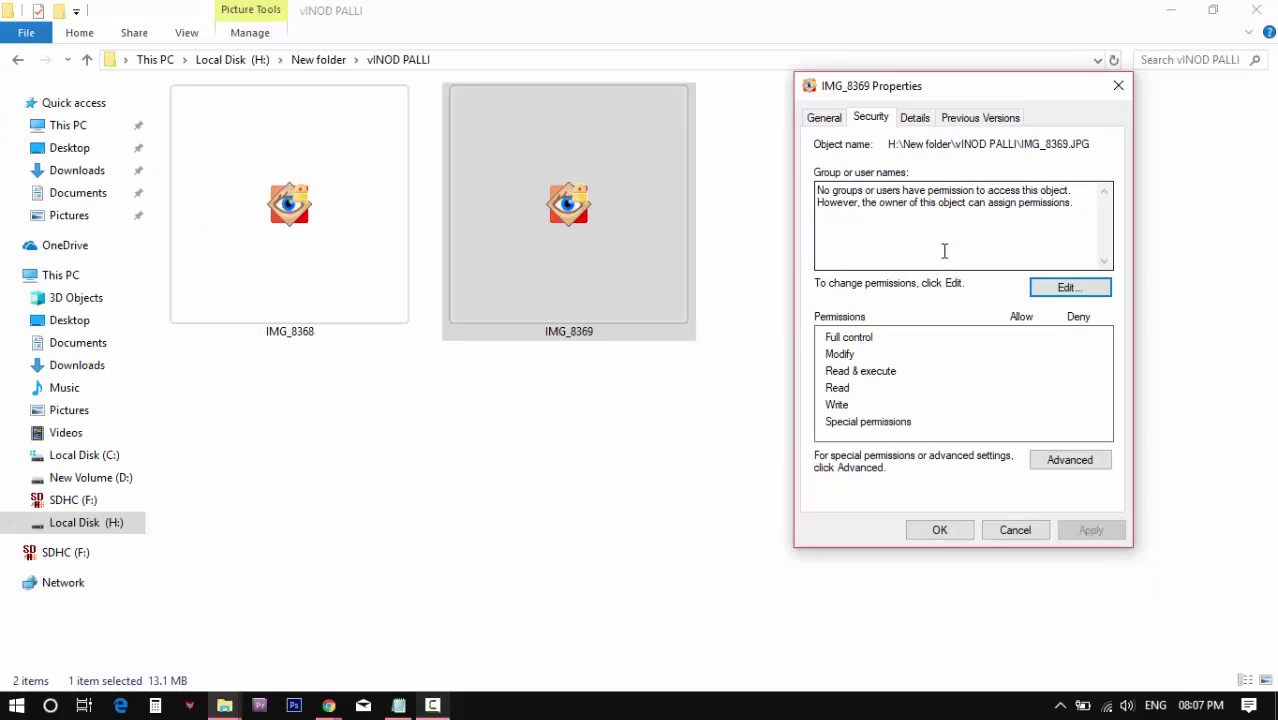
click(944, 250)
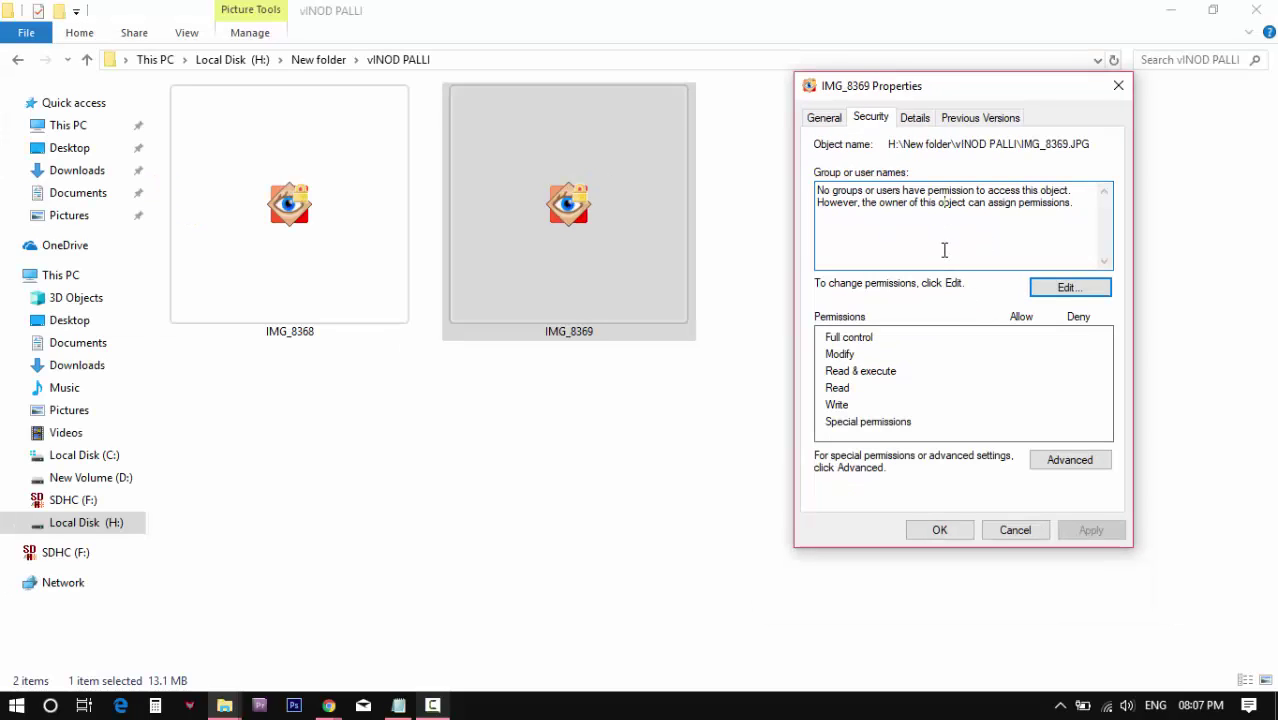
Step: Open Advanced Security Settings for IMG_8369 from its Security tab
click(1086, 468)
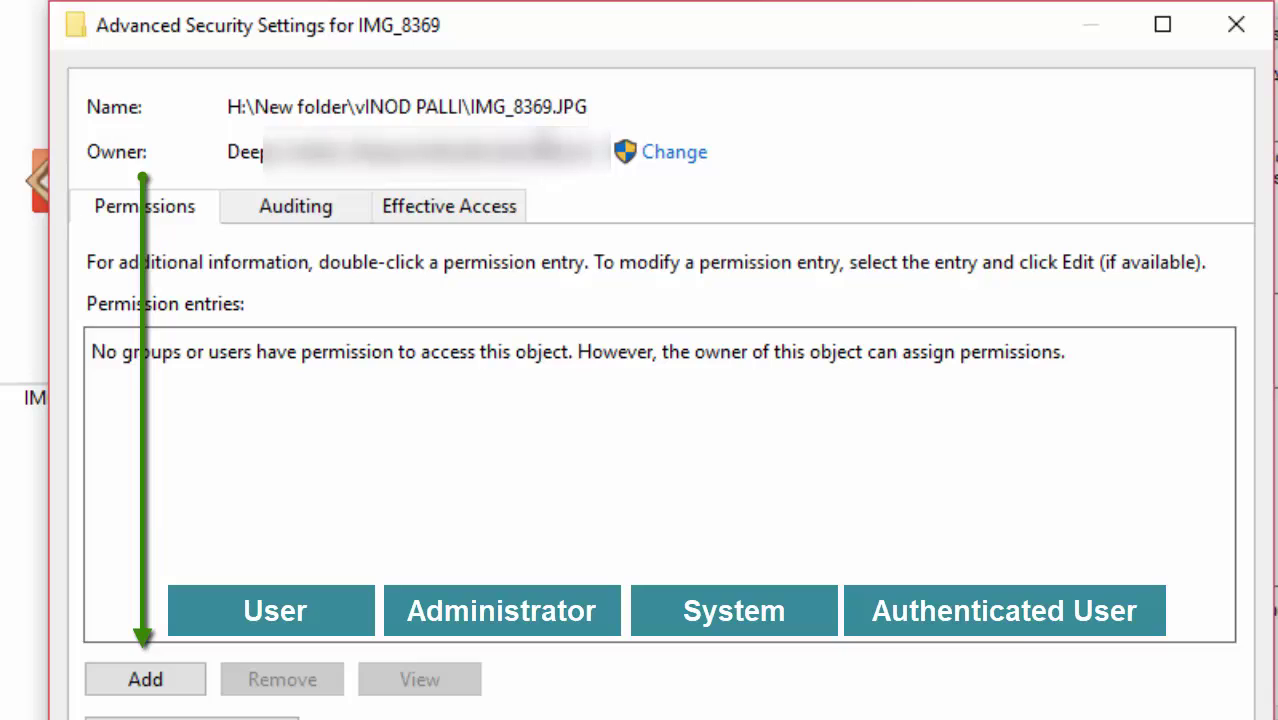
Step: Start a new permission entry and list all available accounts in the principal picker
click(145, 679)
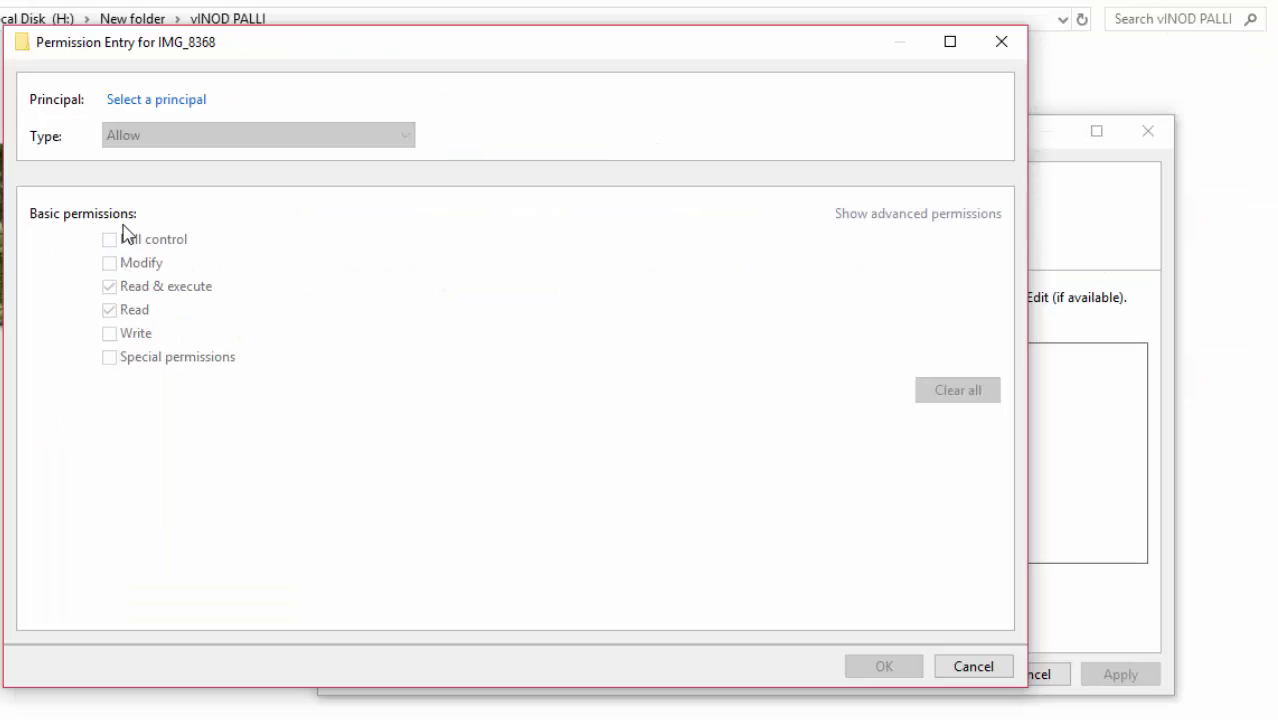
click(161, 113)
drag(419, 106, 580, 117)
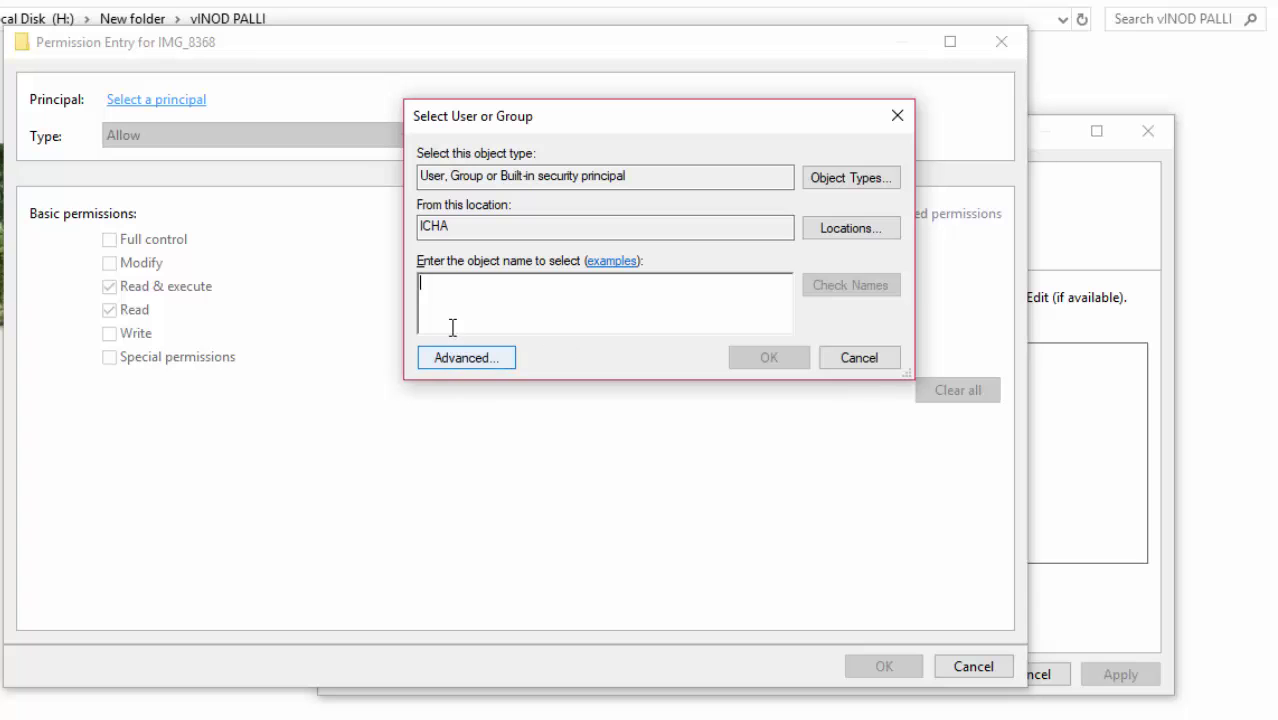
click(462, 358)
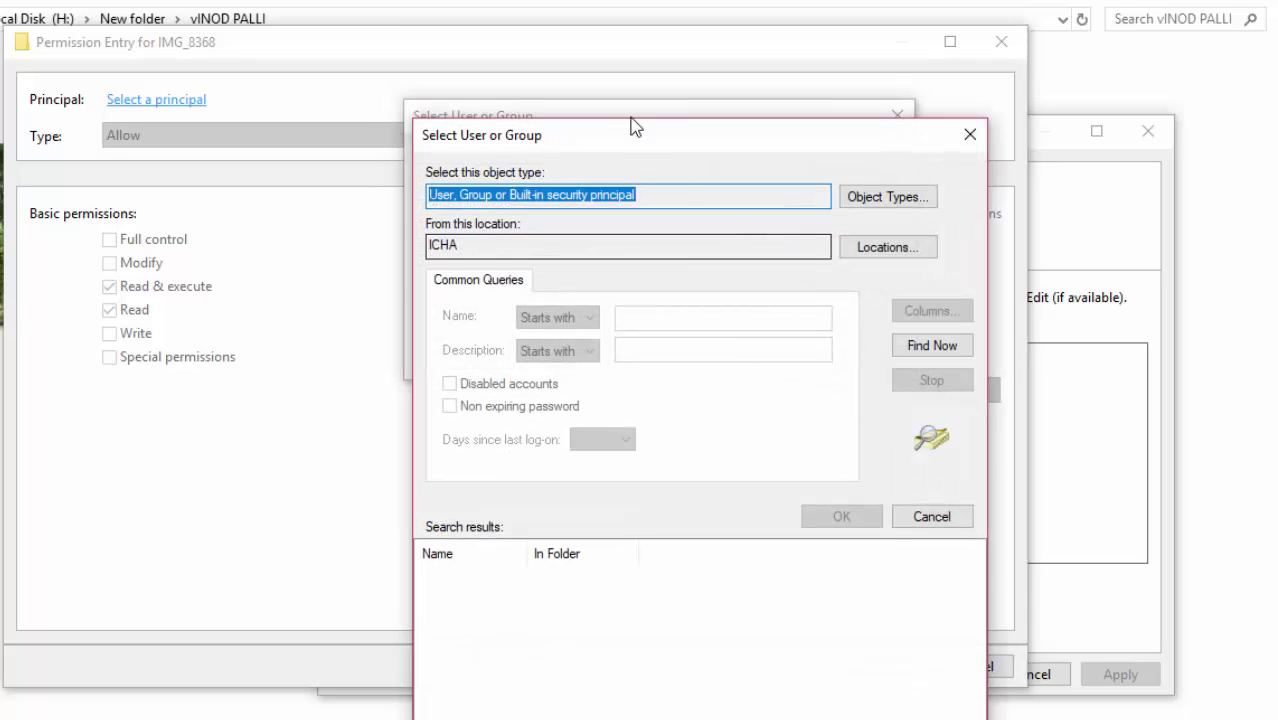
drag(632, 126, 766, 0)
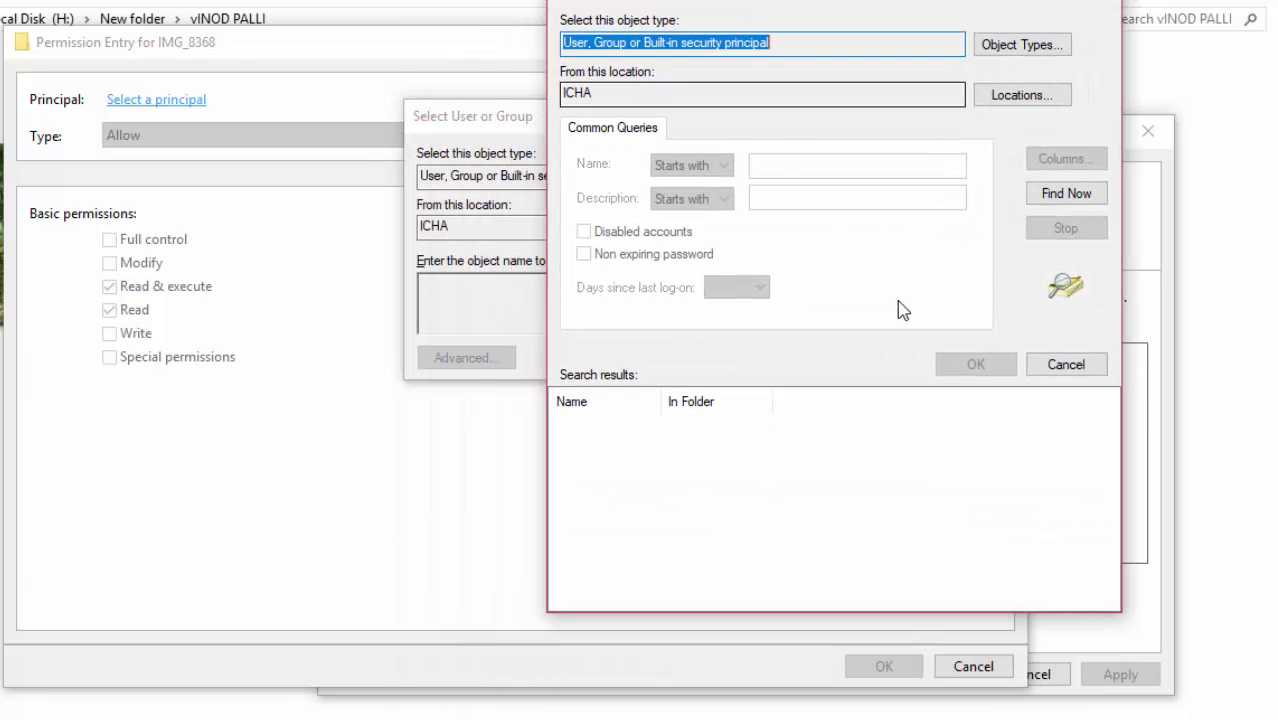
click(1066, 194)
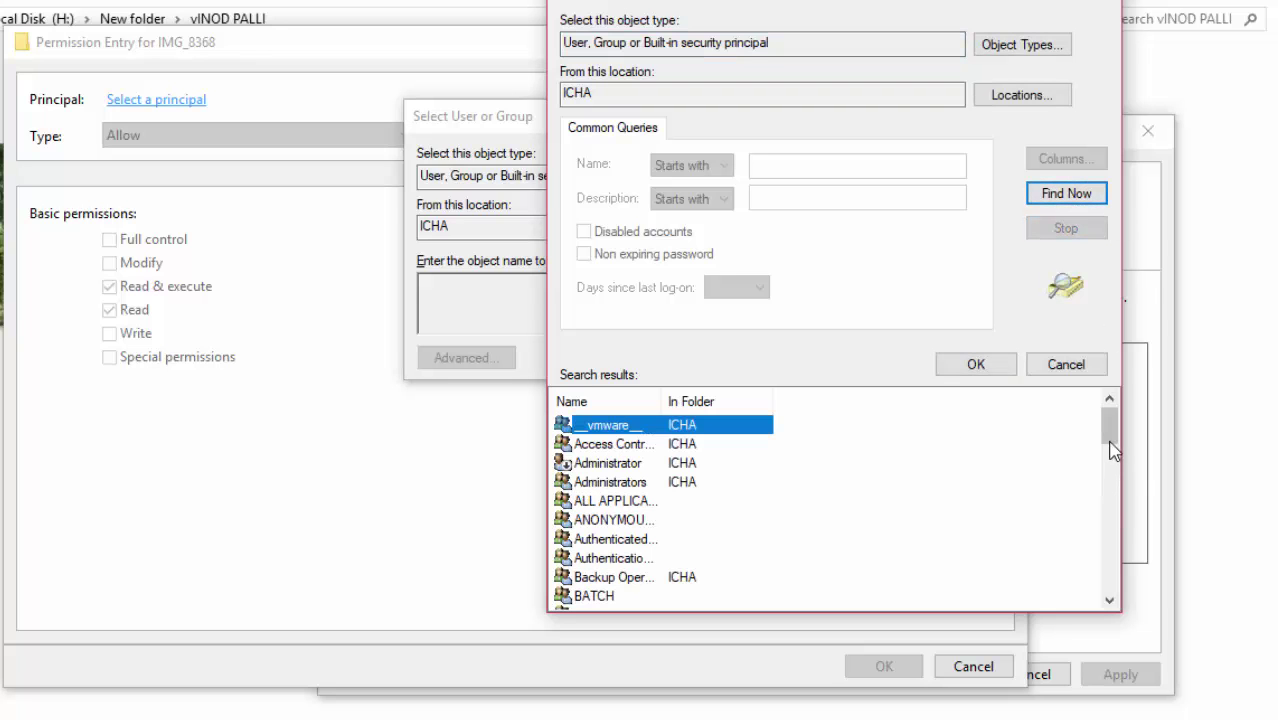
Step: Choose Remote Desktop Users from the search results and accept it as the principal
scroll(630, 490, down, 5)
scroll(640, 490, down, 7)
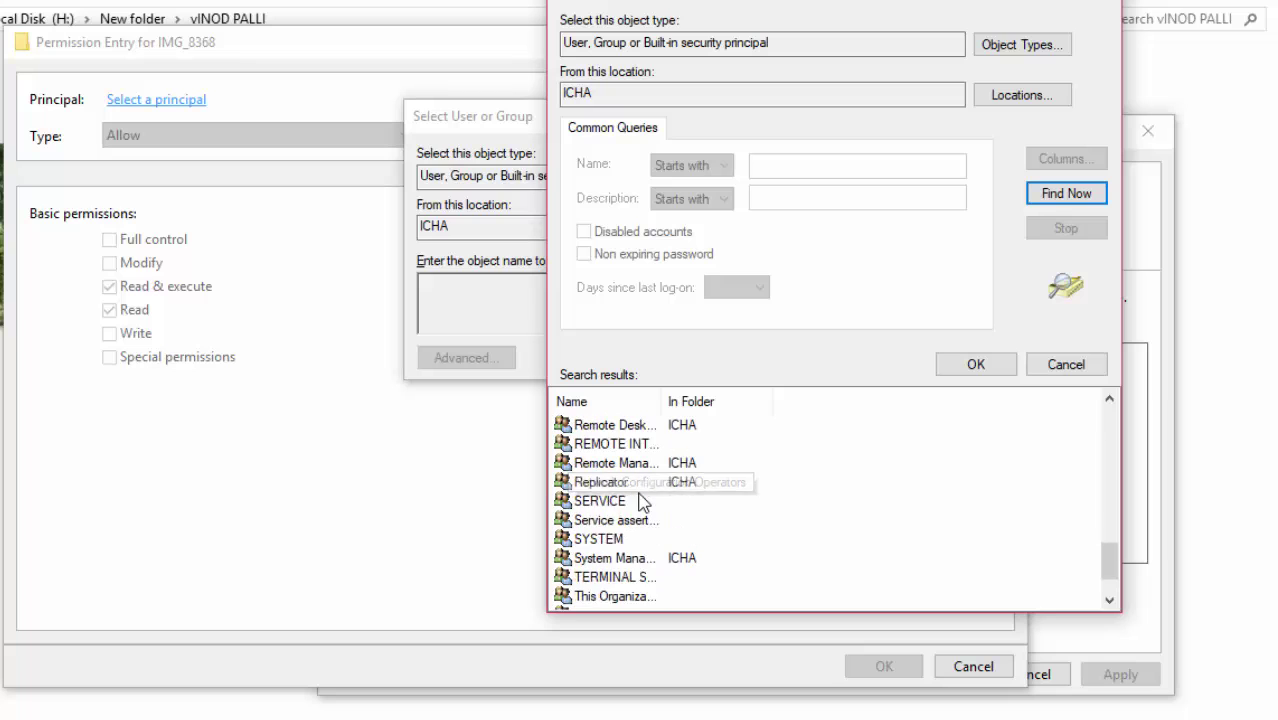
click(600, 577)
key(Up)
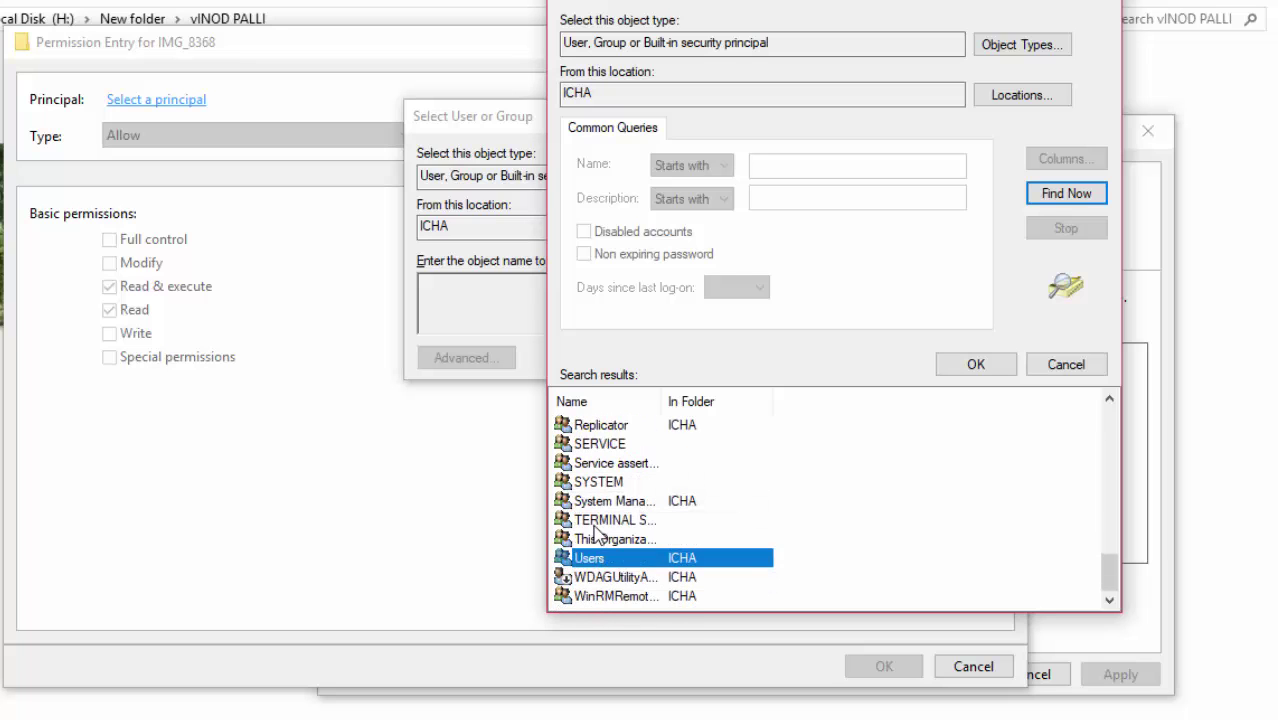
key(Up)
key(Up)
key(Up)
key(Up)
key(Up)
key(Down)
scroll(603, 468, up, 1)
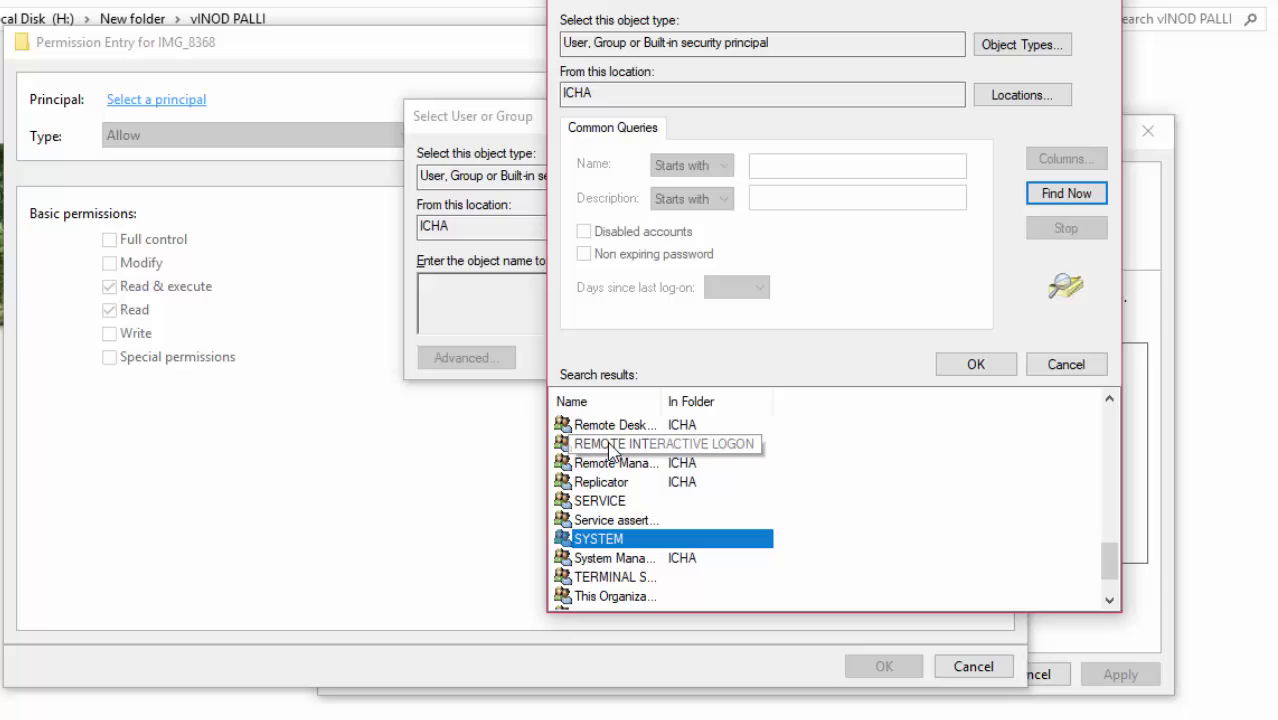
click(605, 443)
click(603, 425)
key(Return)
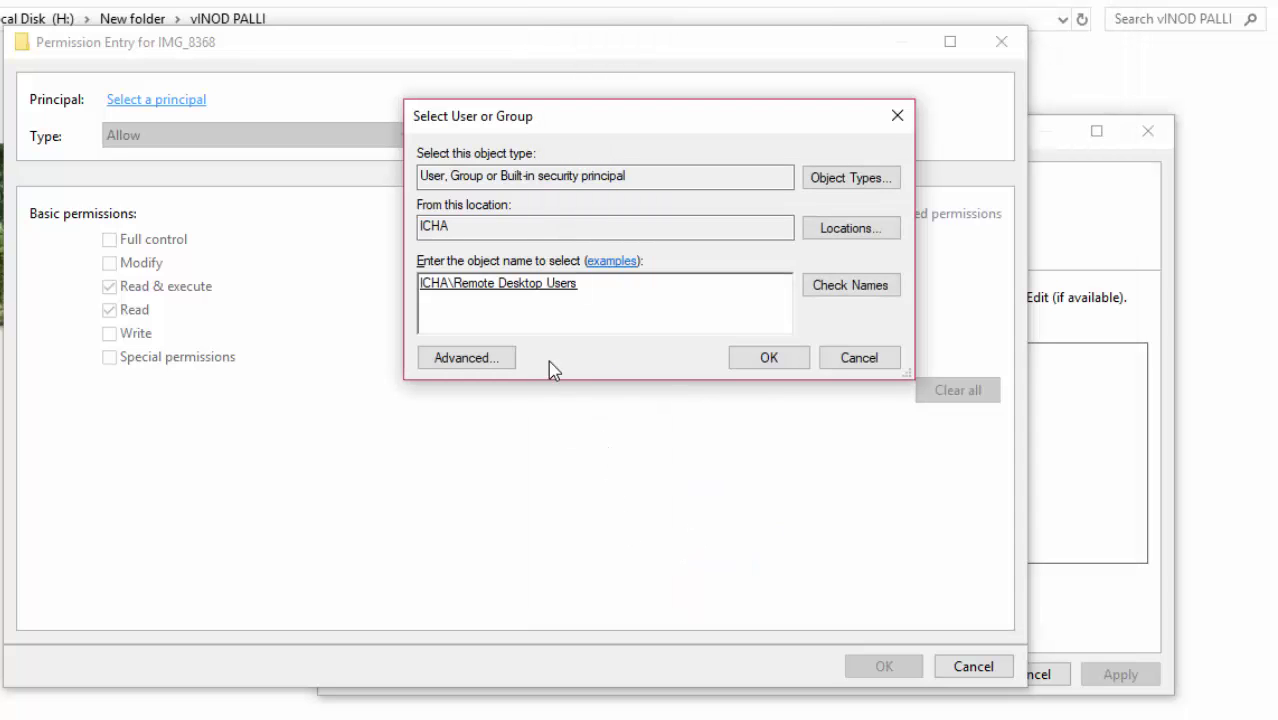
click(785, 357)
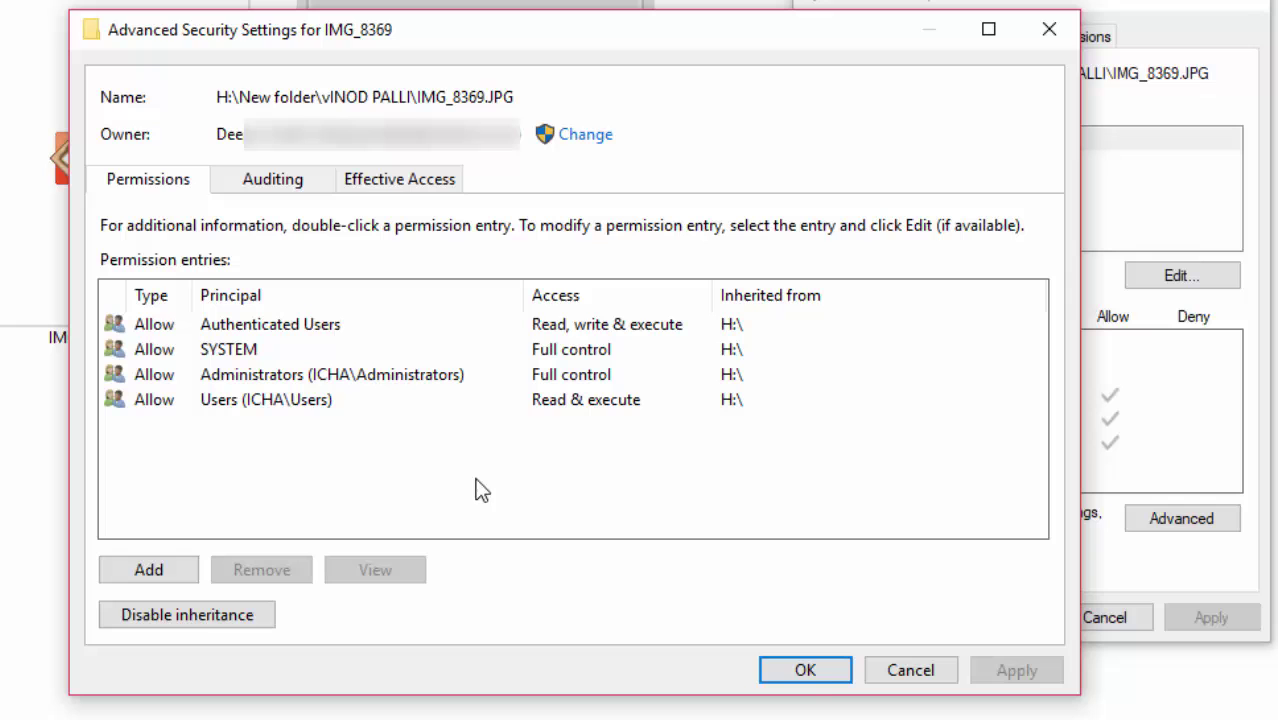
Step: Close Advanced Security Settings and review permissions for Authenticated Users, SYSTEM, Administrators and Users
click(822, 680)
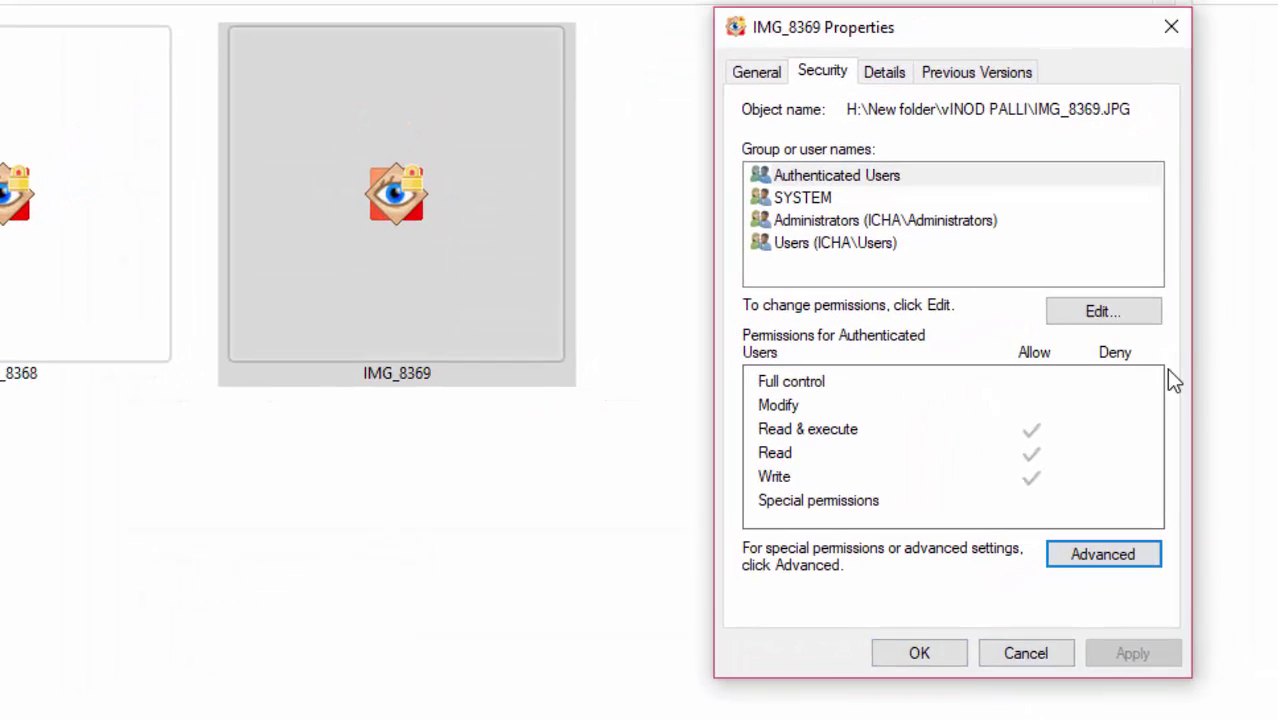
click(895, 190)
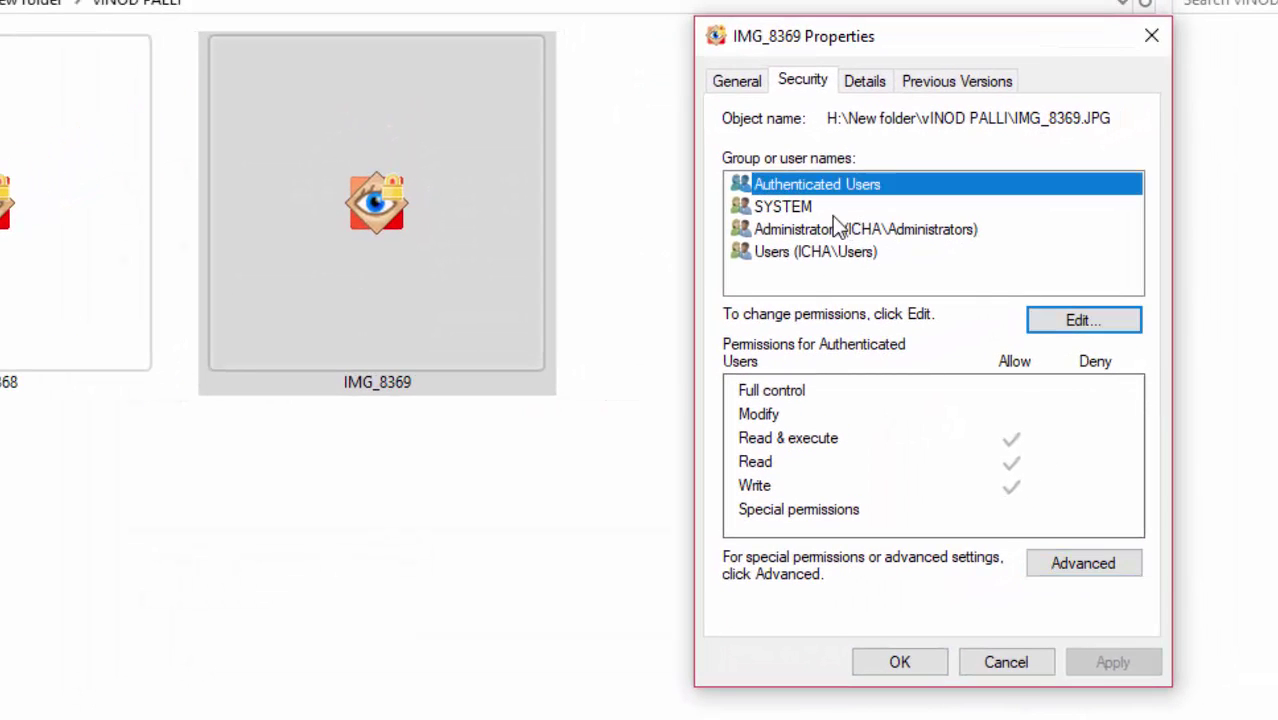
click(824, 230)
click(813, 272)
click(813, 229)
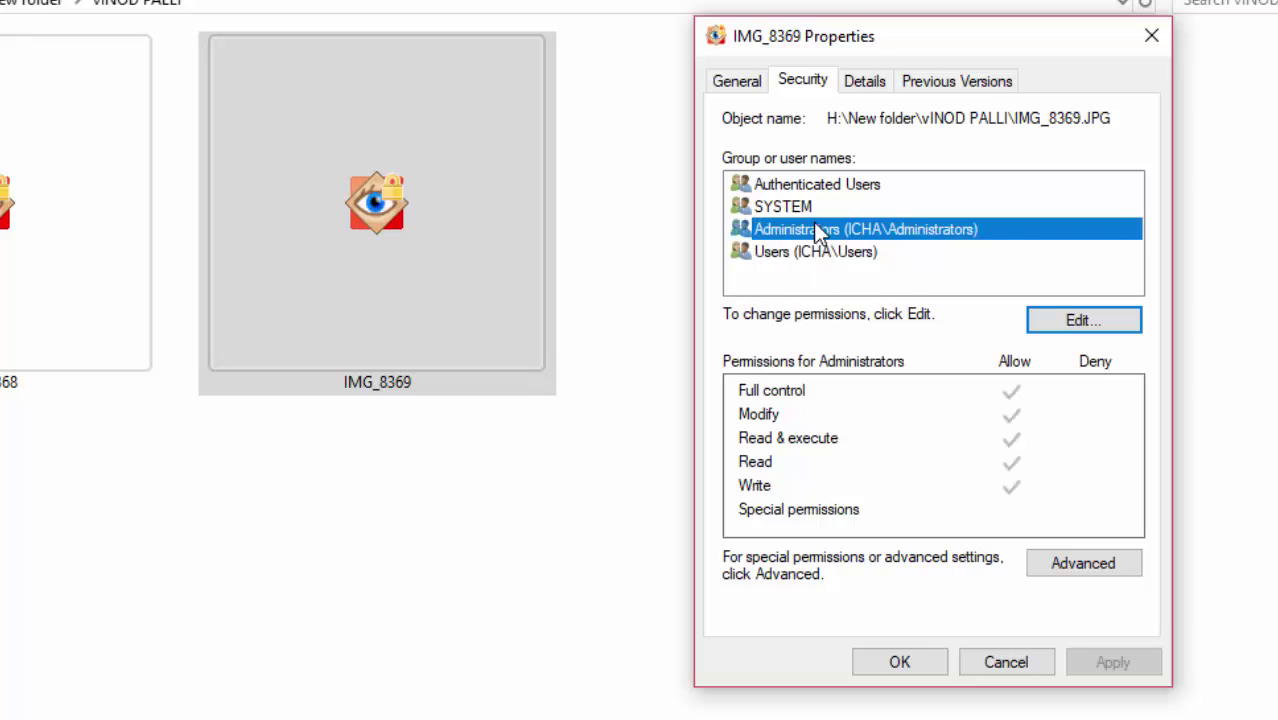
click(808, 206)
click(795, 184)
click(808, 206)
click(806, 230)
click(800, 254)
click(811, 278)
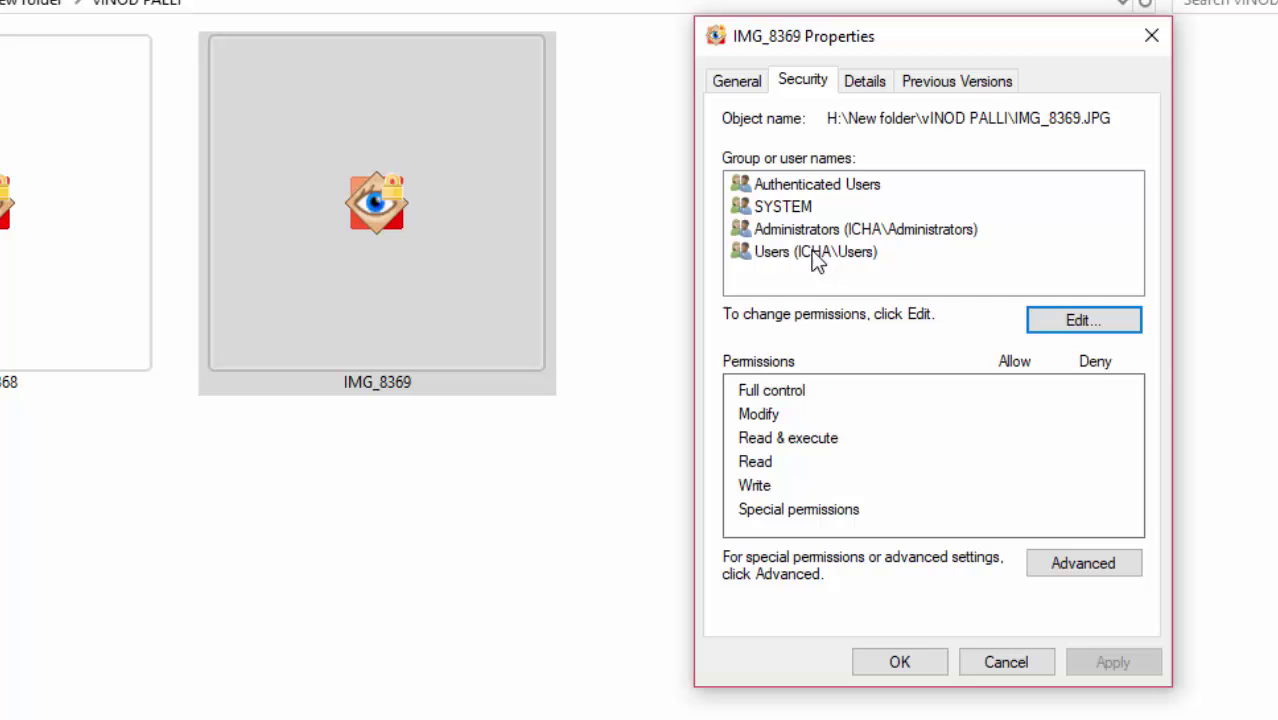
click(812, 184)
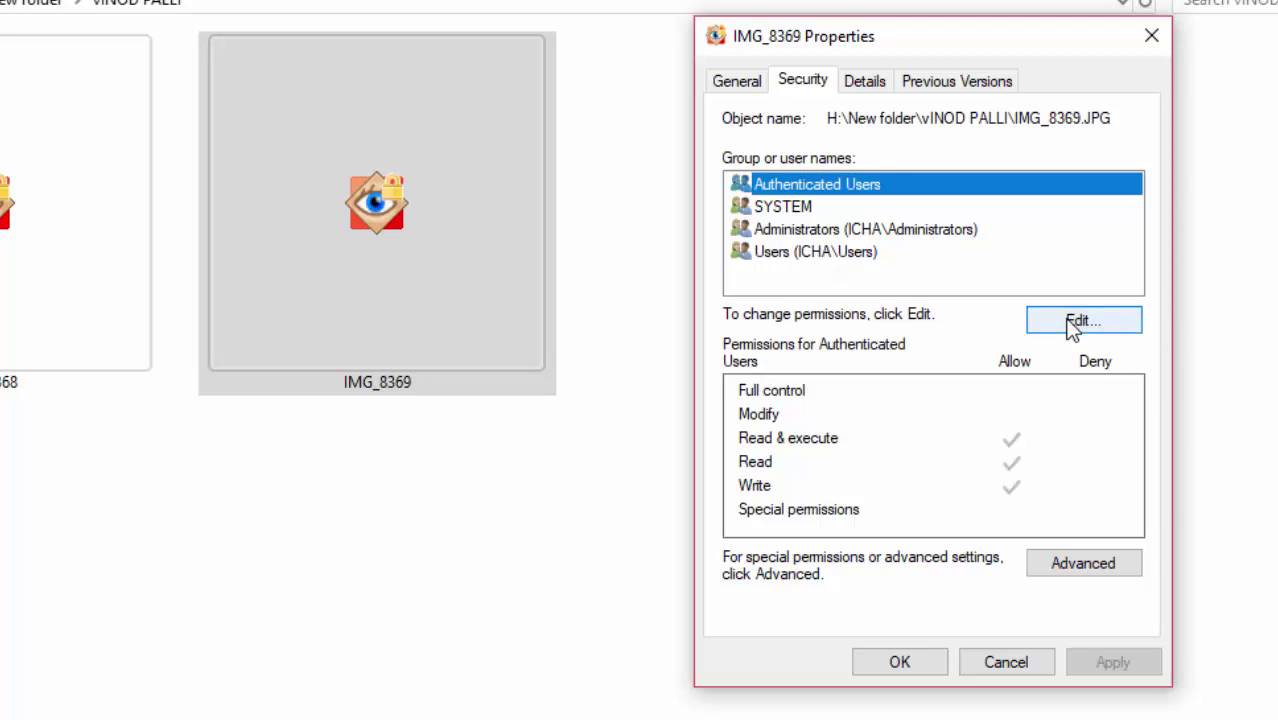
Step: In IMG_8369's editable permissions, abandon adding a user or group and view SYSTEM's permissions
click(1073, 325)
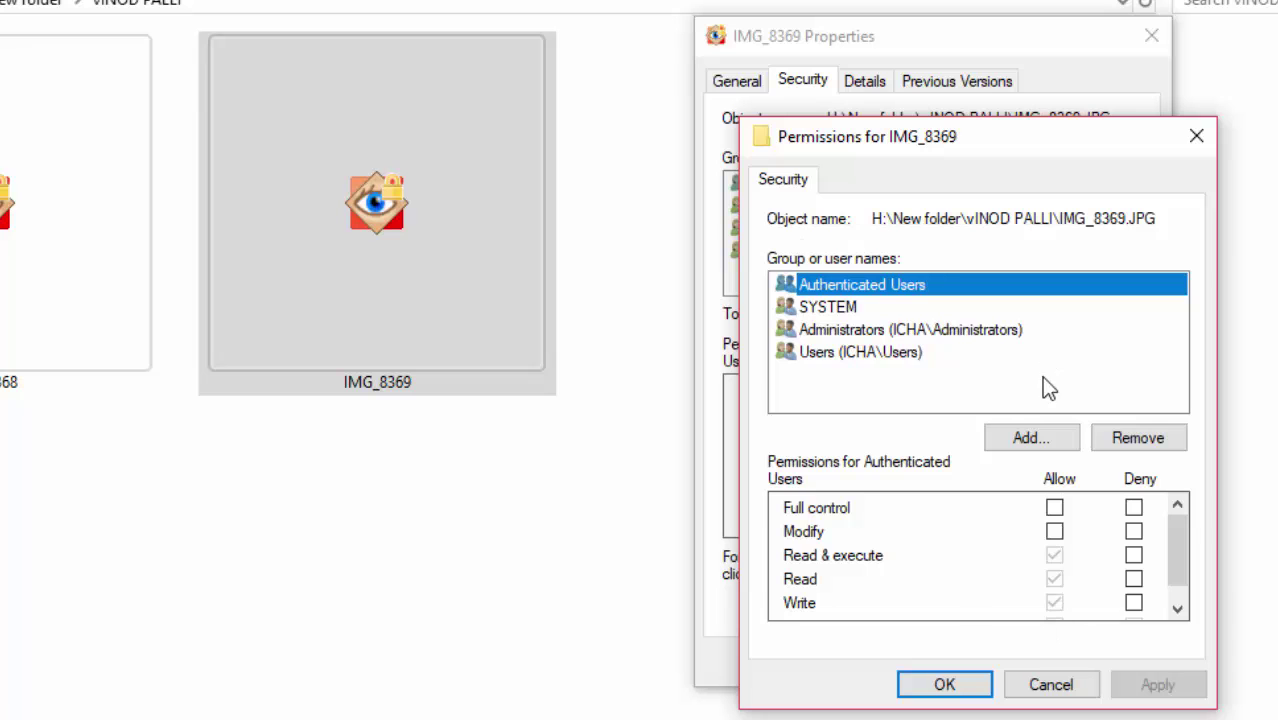
click(1033, 438)
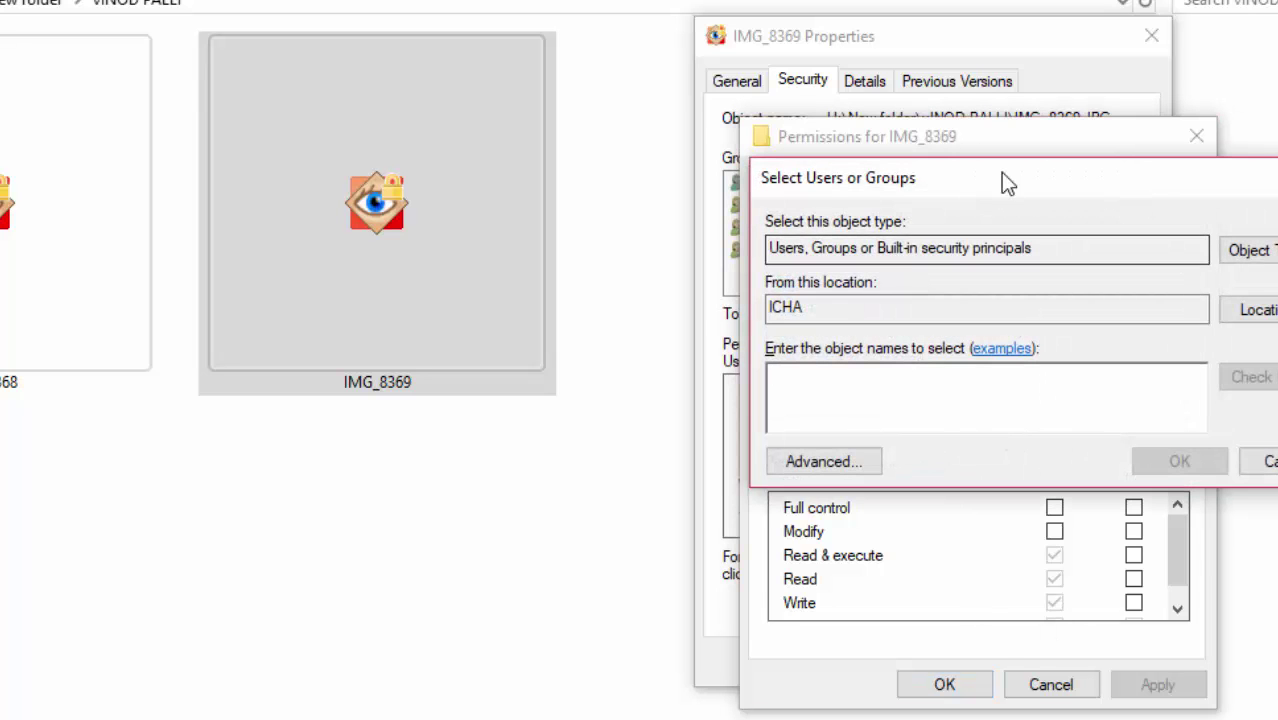
drag(1000, 172, 344, 227)
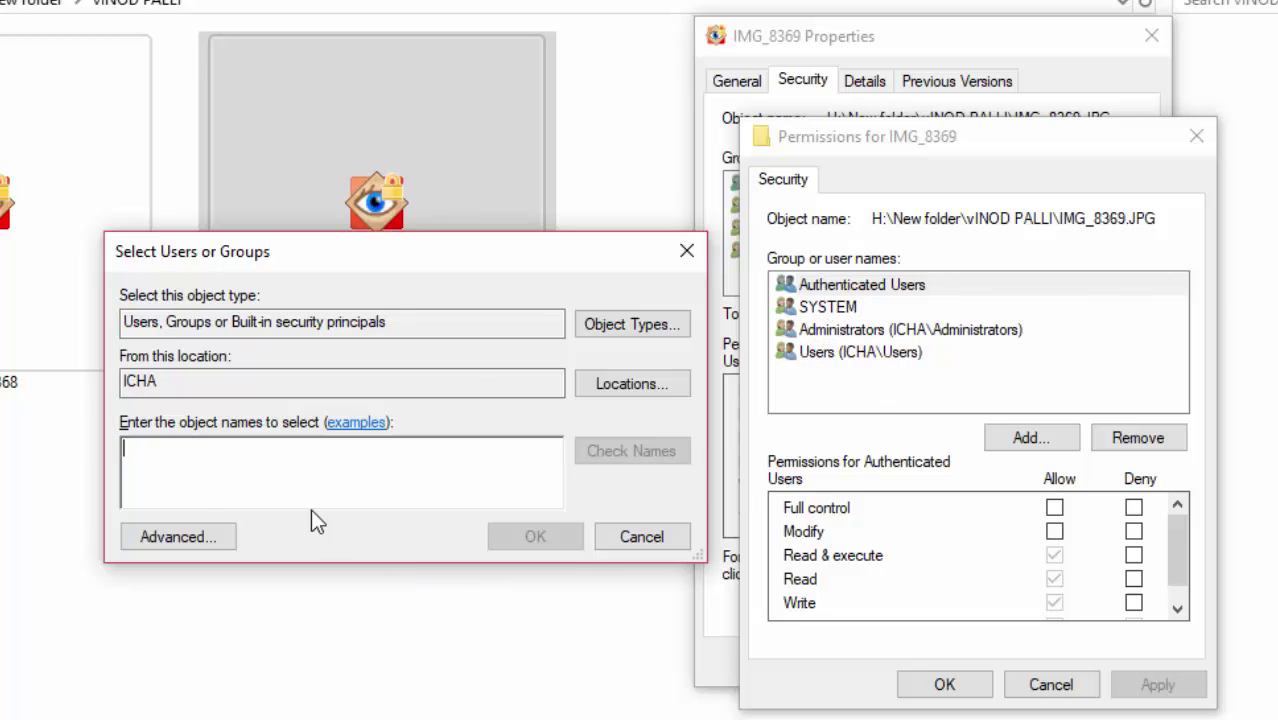
key(Escape)
click(835, 309)
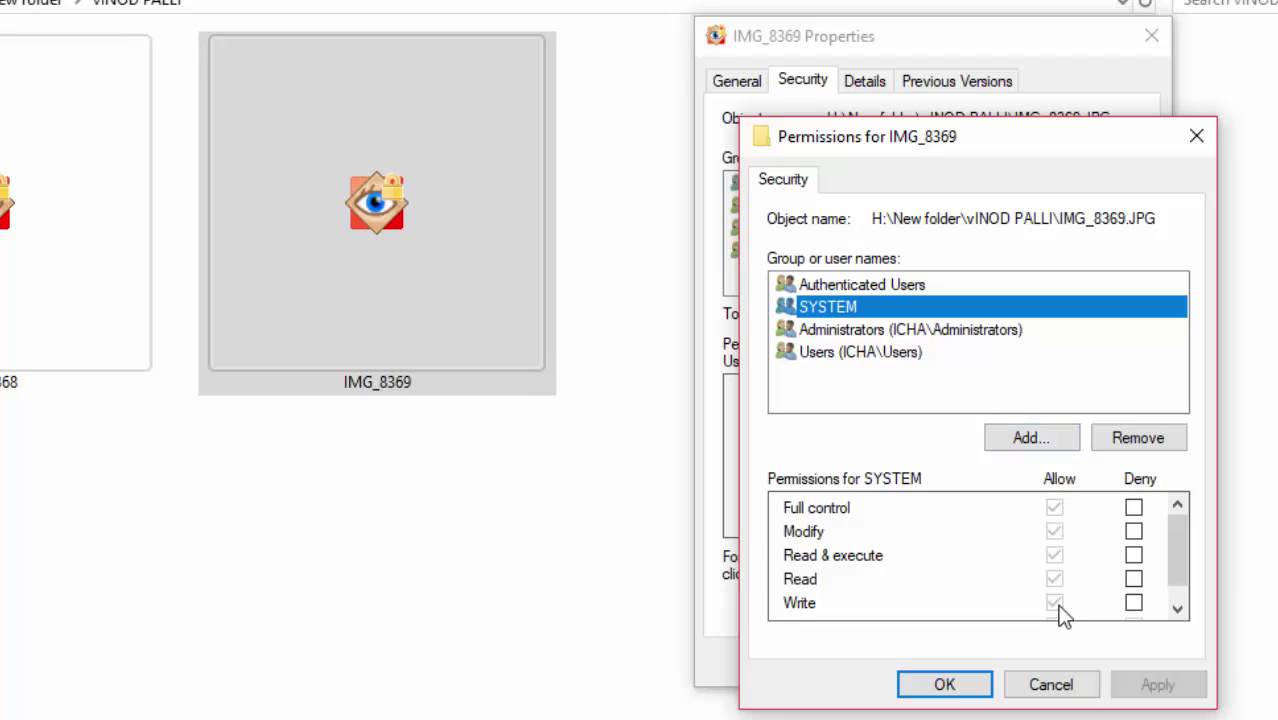
scroll(1068, 540, down, 1)
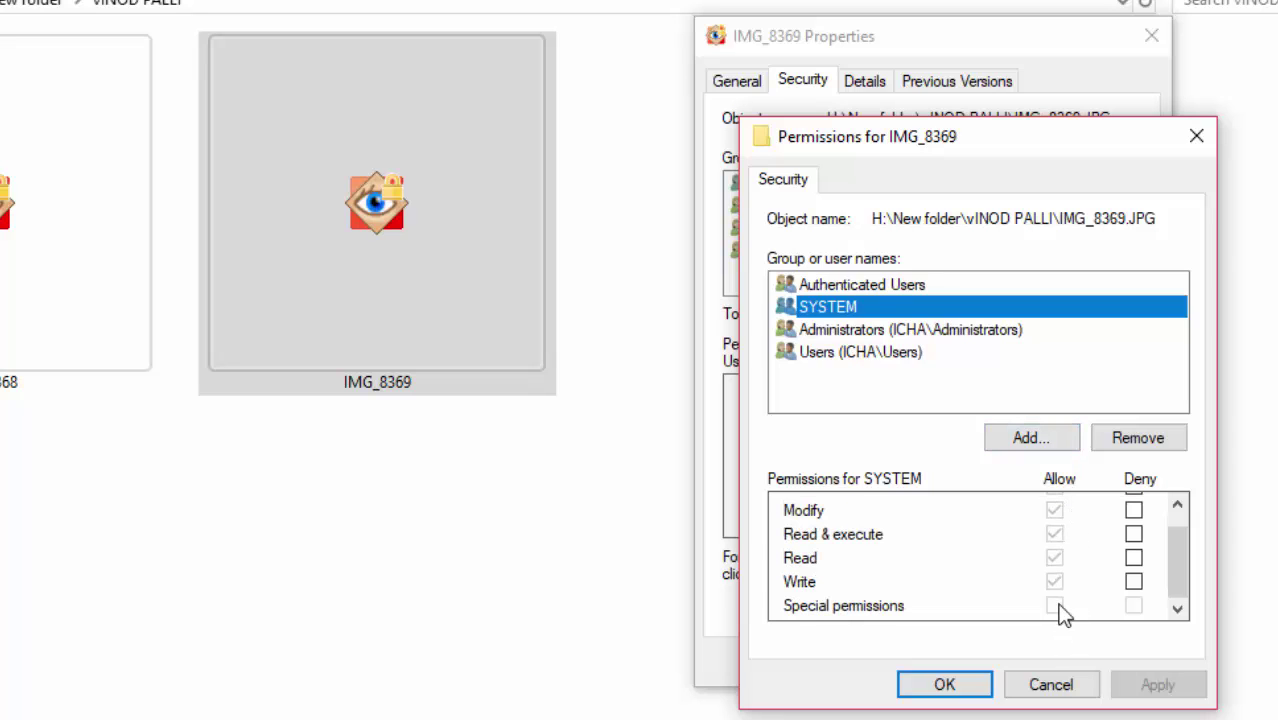
Step: Disable inheritance on IMG_8369, converting inherited permissions into explicit entries, and apply
click(853, 335)
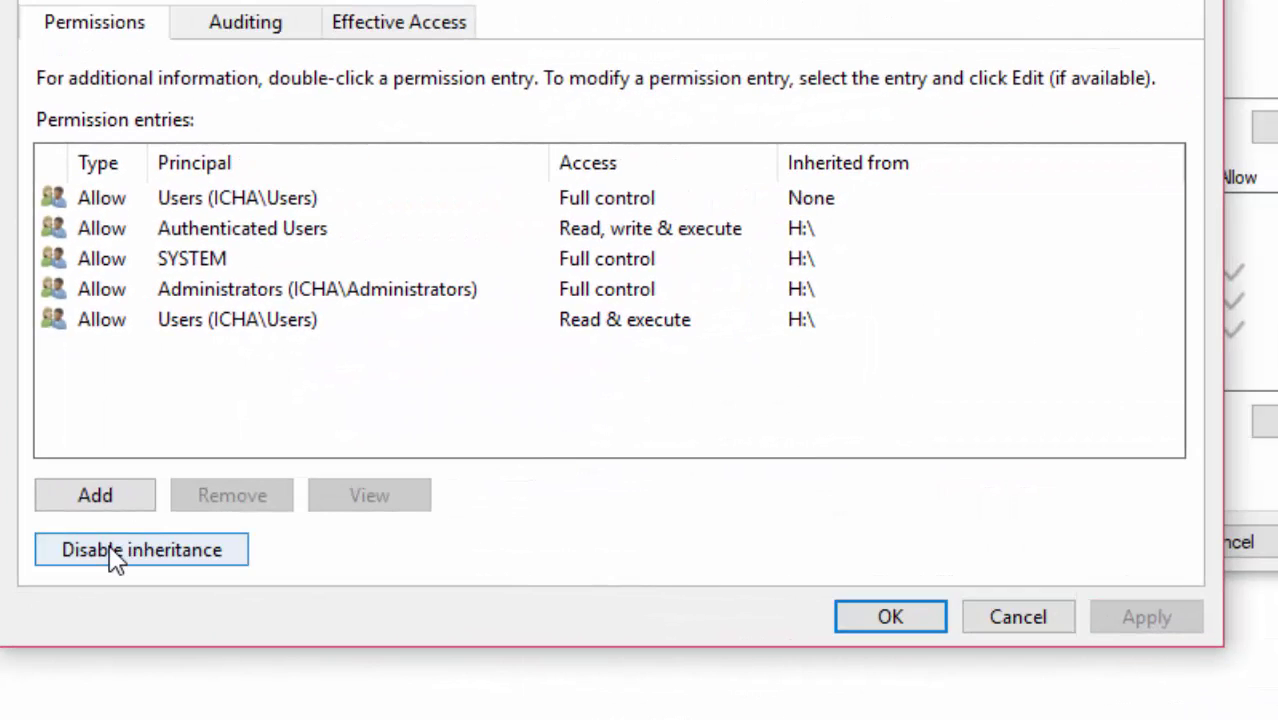
click(115, 552)
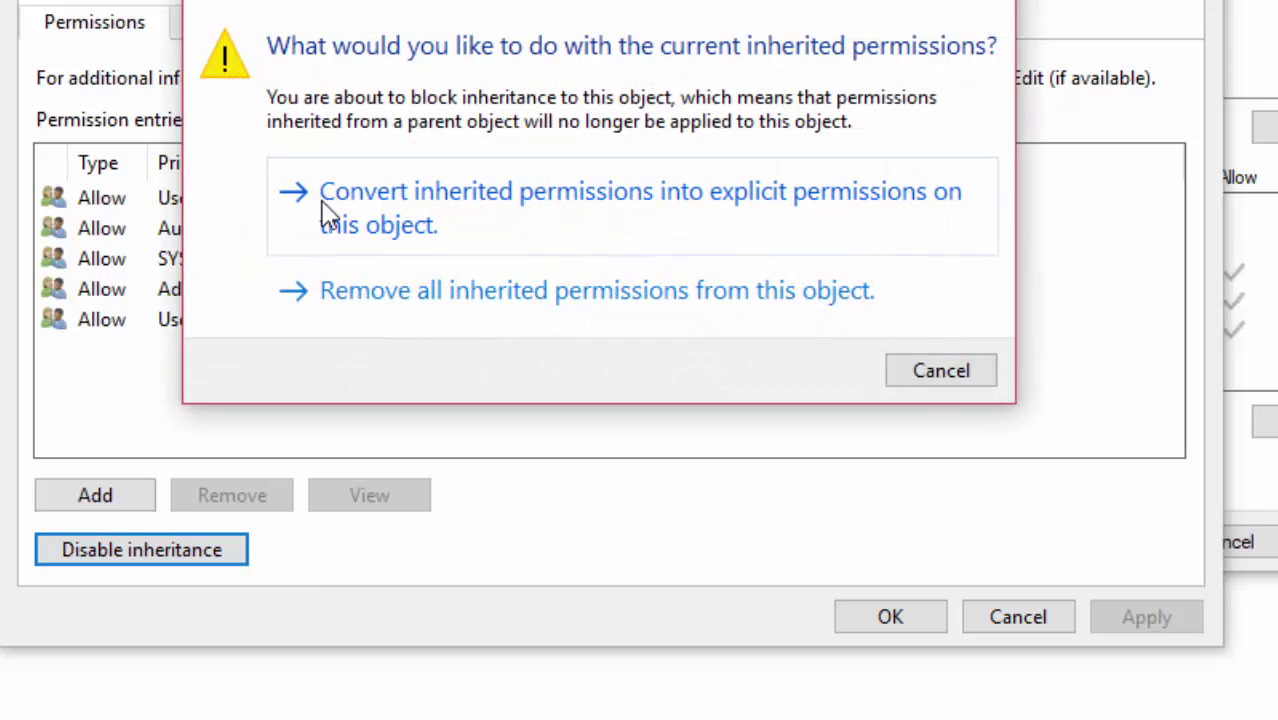
click(405, 226)
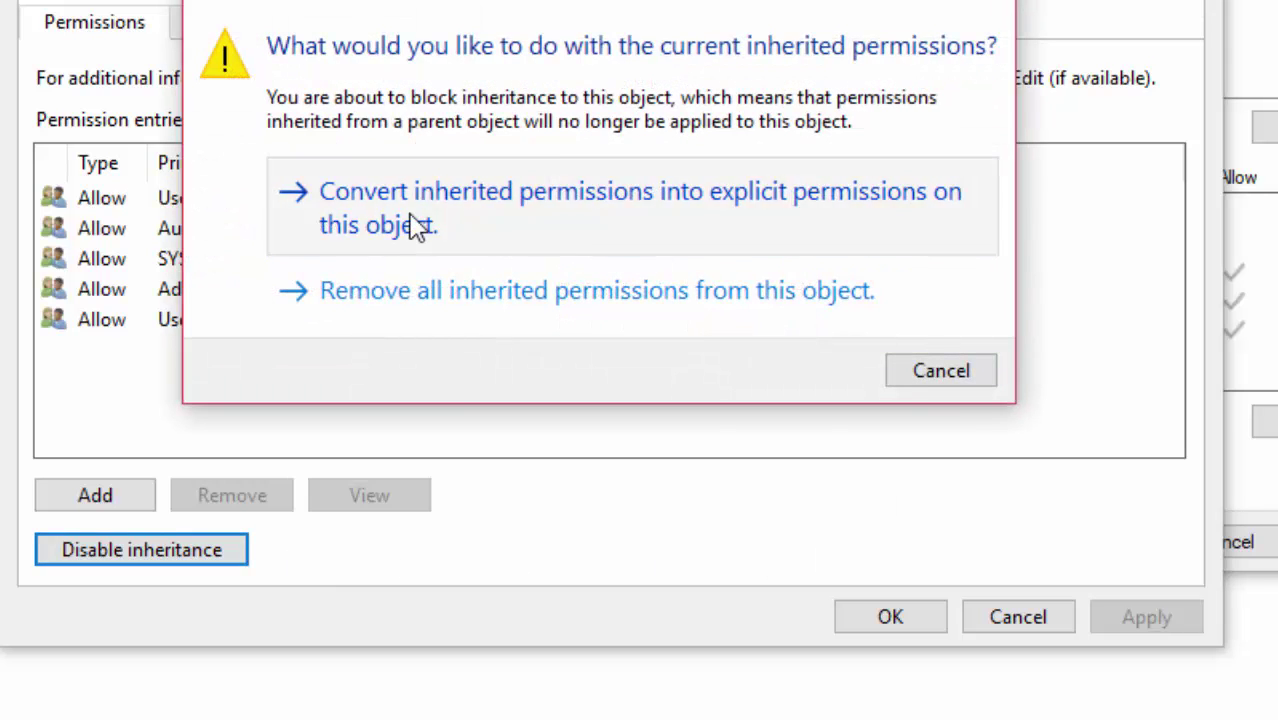
click(1156, 615)
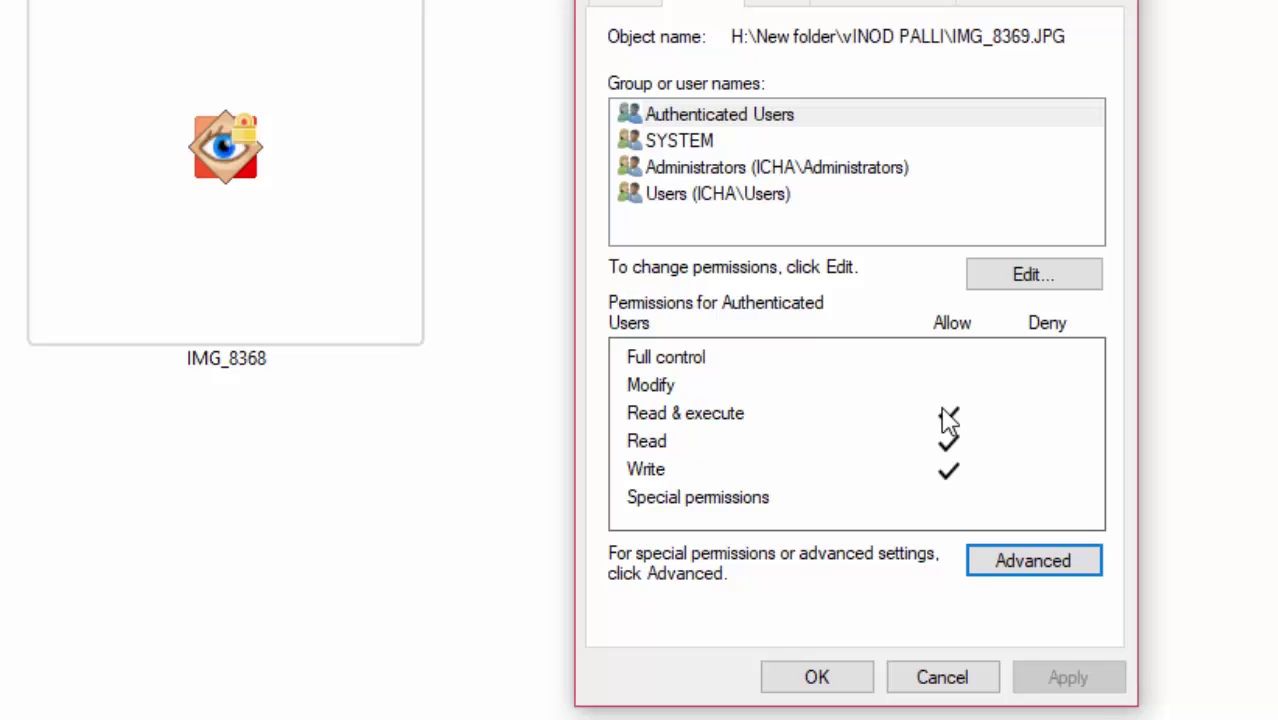
Step: Check the explicit entries for Administrators, SYSTEM and Users, then confirm the permissions editor
click(665, 167)
click(668, 142)
click(673, 194)
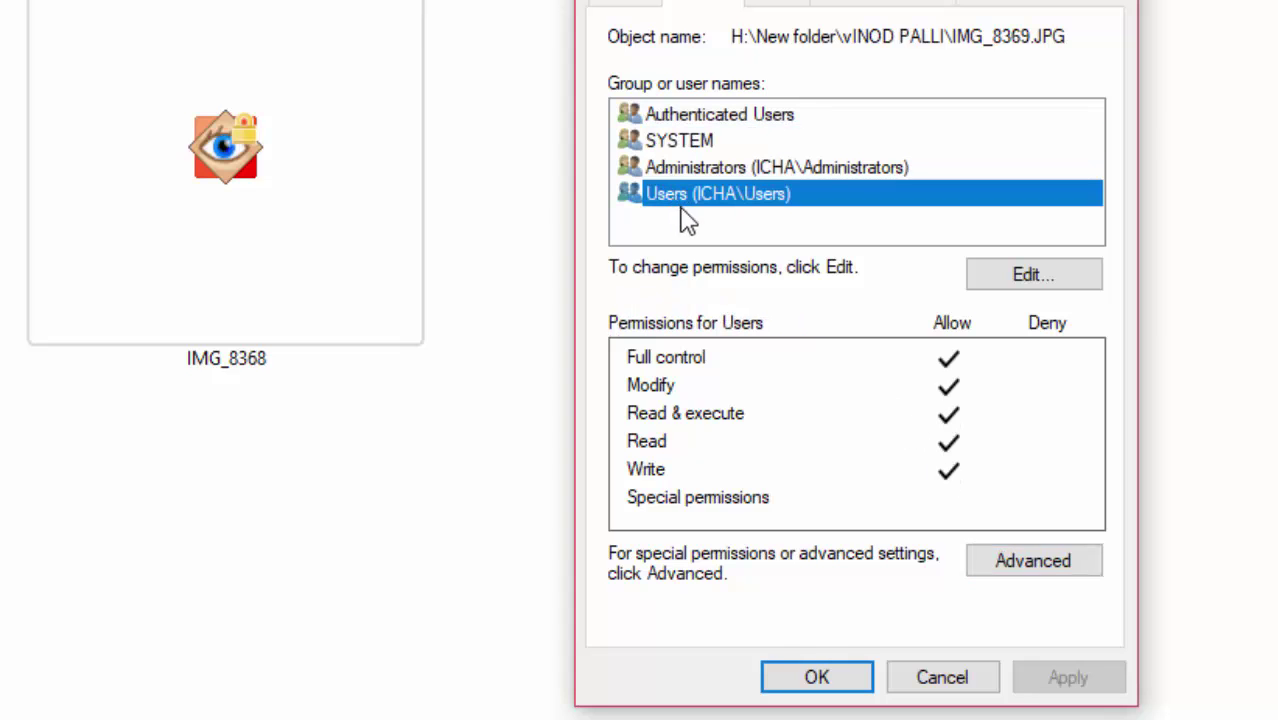
click(1034, 283)
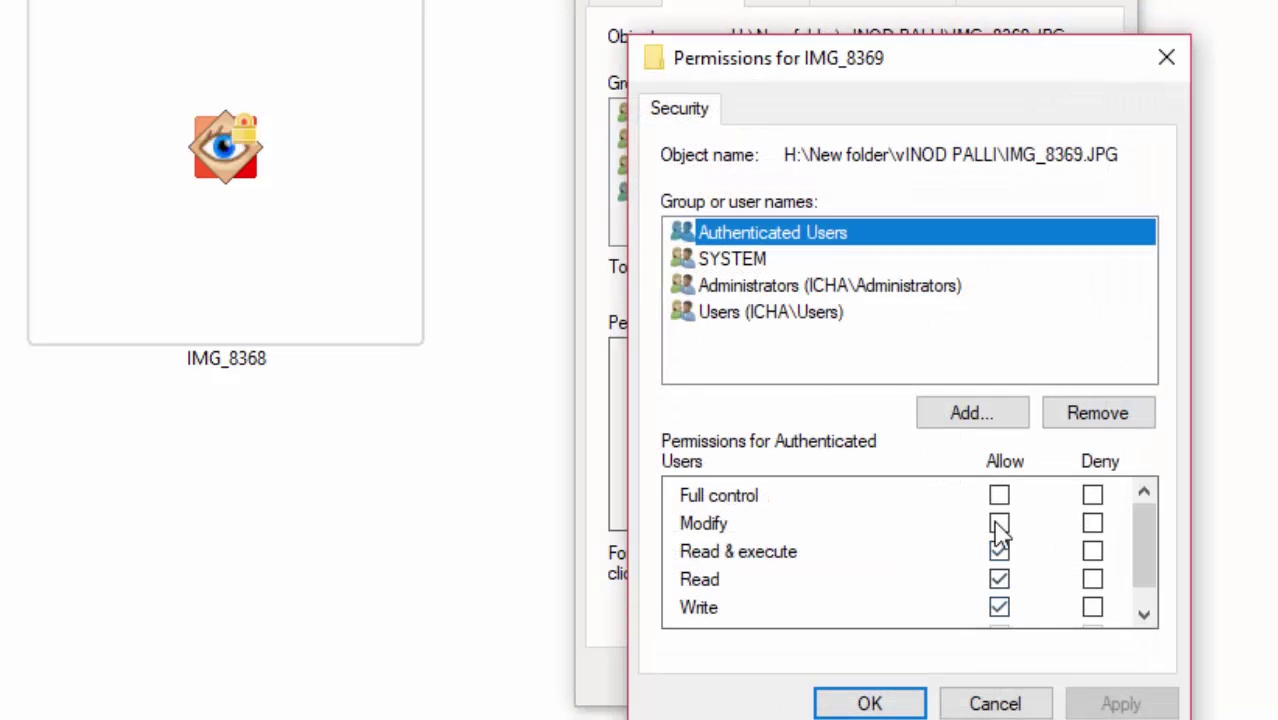
click(718, 258)
click(730, 285)
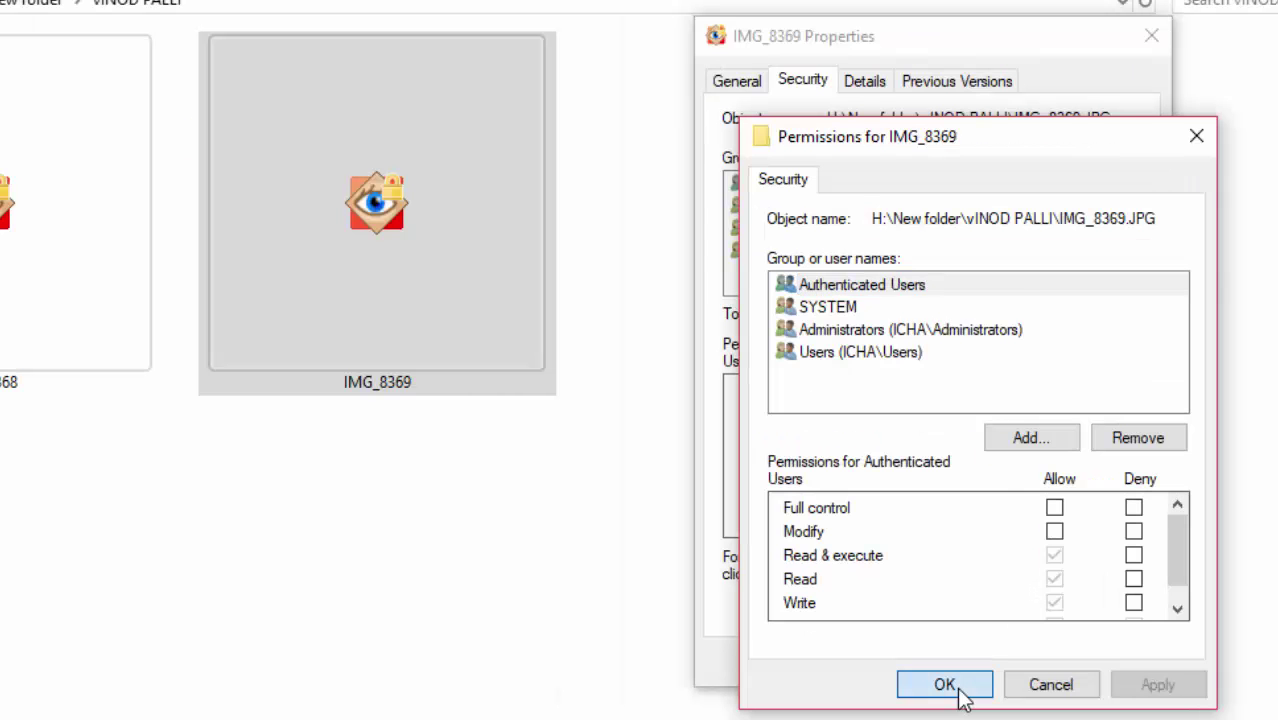
click(869, 703)
Step: Verify Users hold Full control on the Security tab and close IMG_8369's Properties
click(813, 251)
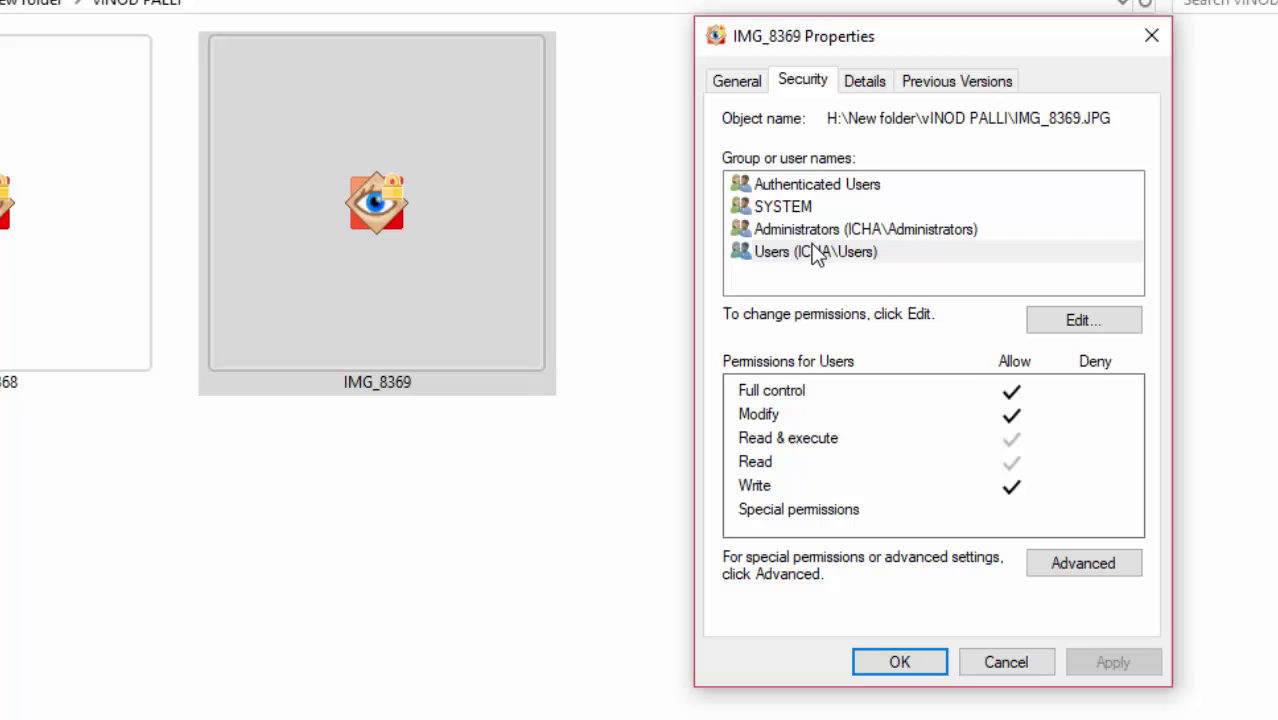
click(770, 206)
click(787, 180)
click(790, 207)
click(790, 251)
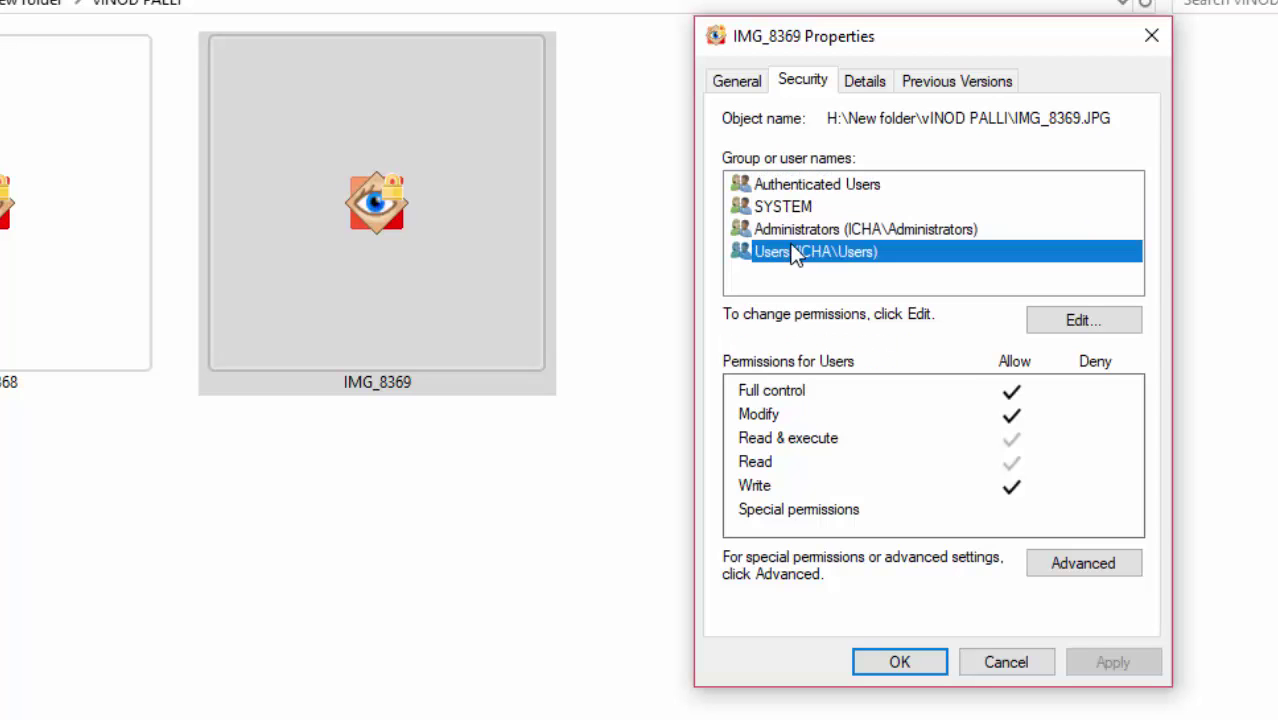
click(932, 666)
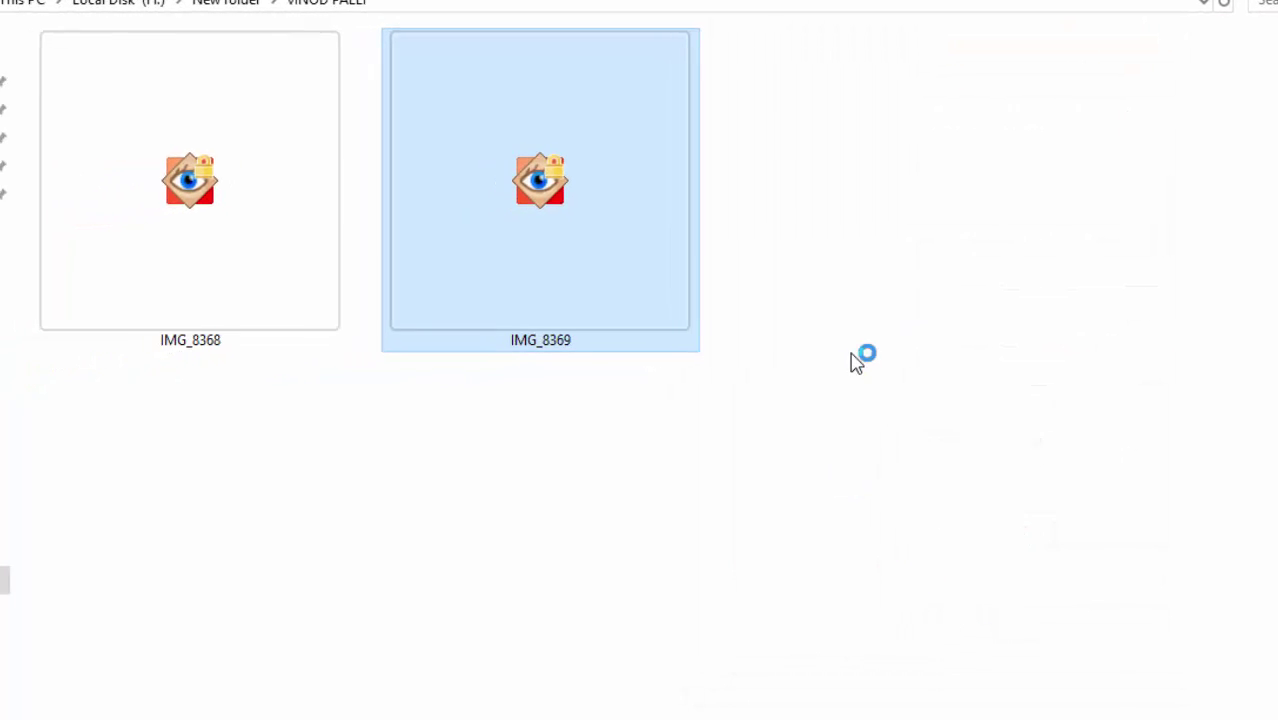
Step: Refresh the folder to update thumbnails and open IMG_8369's Properties
right_click(935, 271)
click(1115, 332)
click(275, 274)
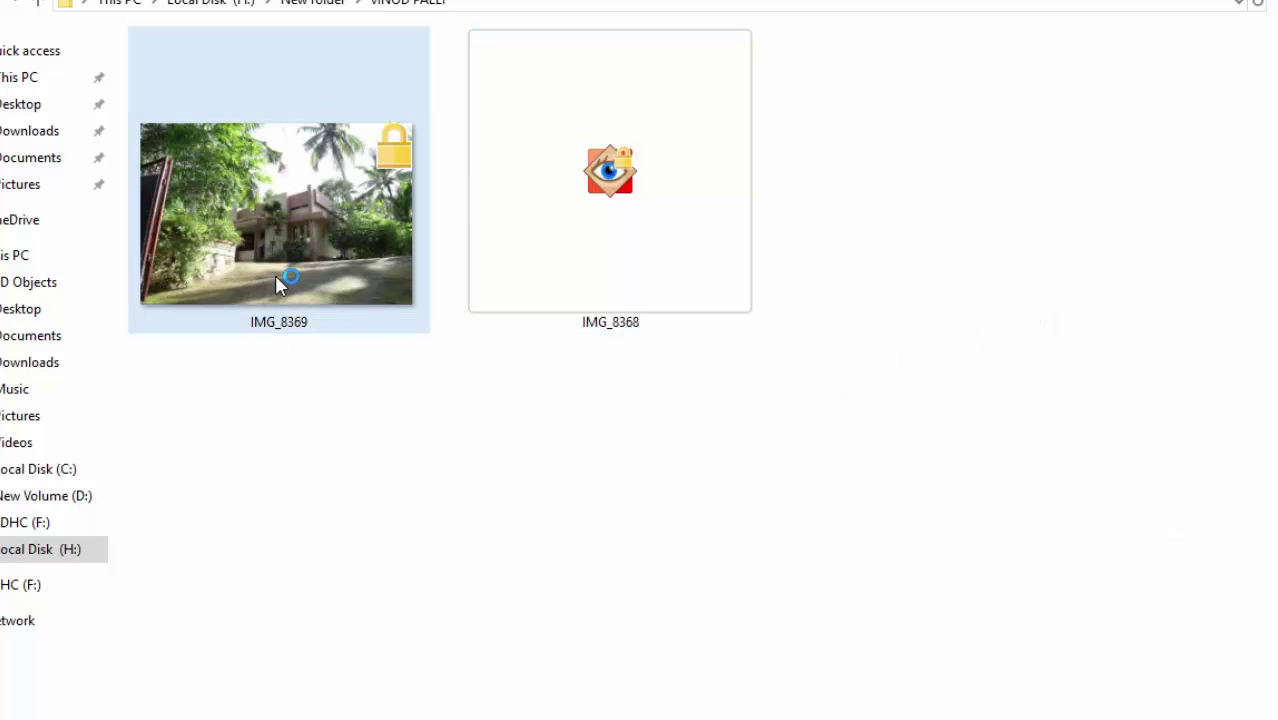
right_click(331, 232)
click(274, 223)
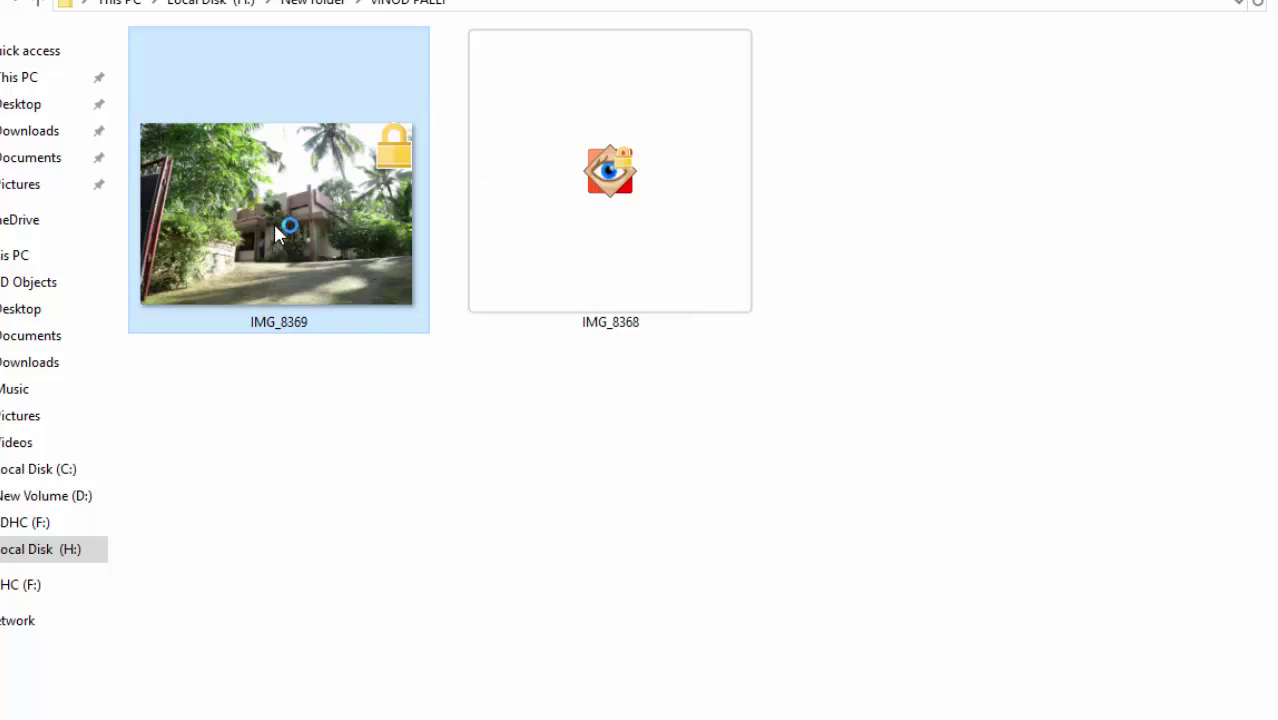
right_click(330, 214)
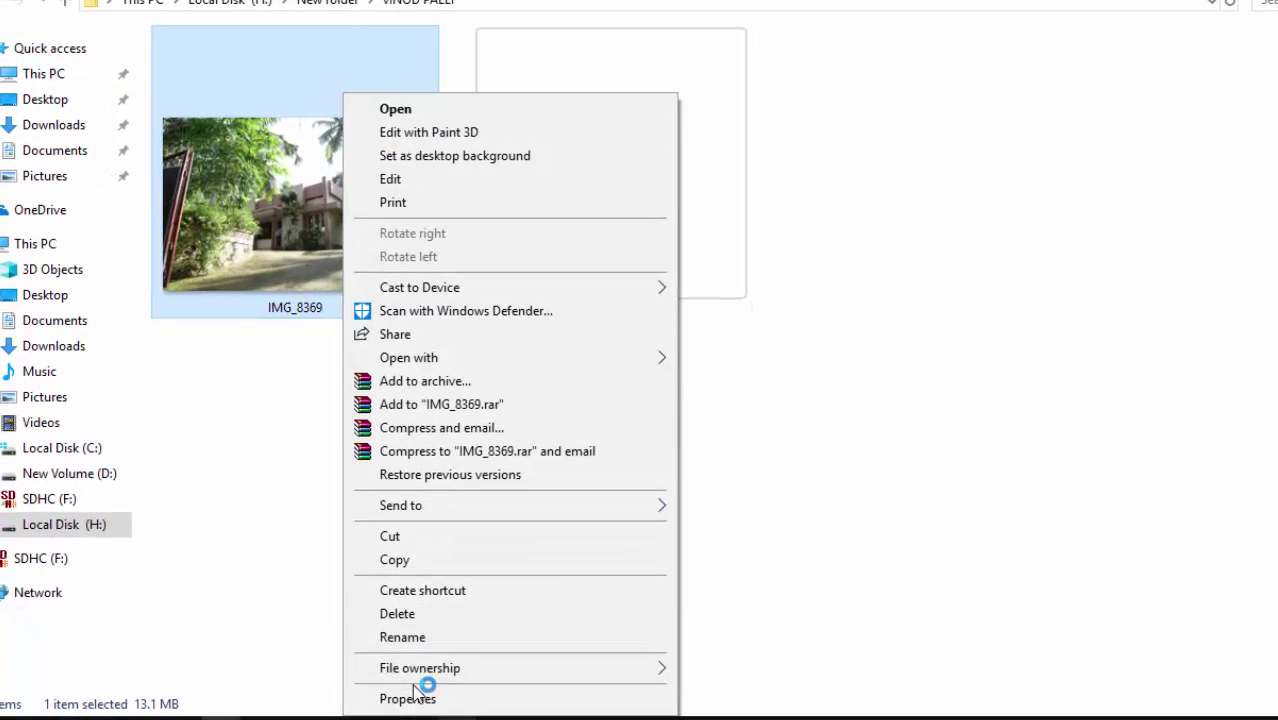
click(414, 696)
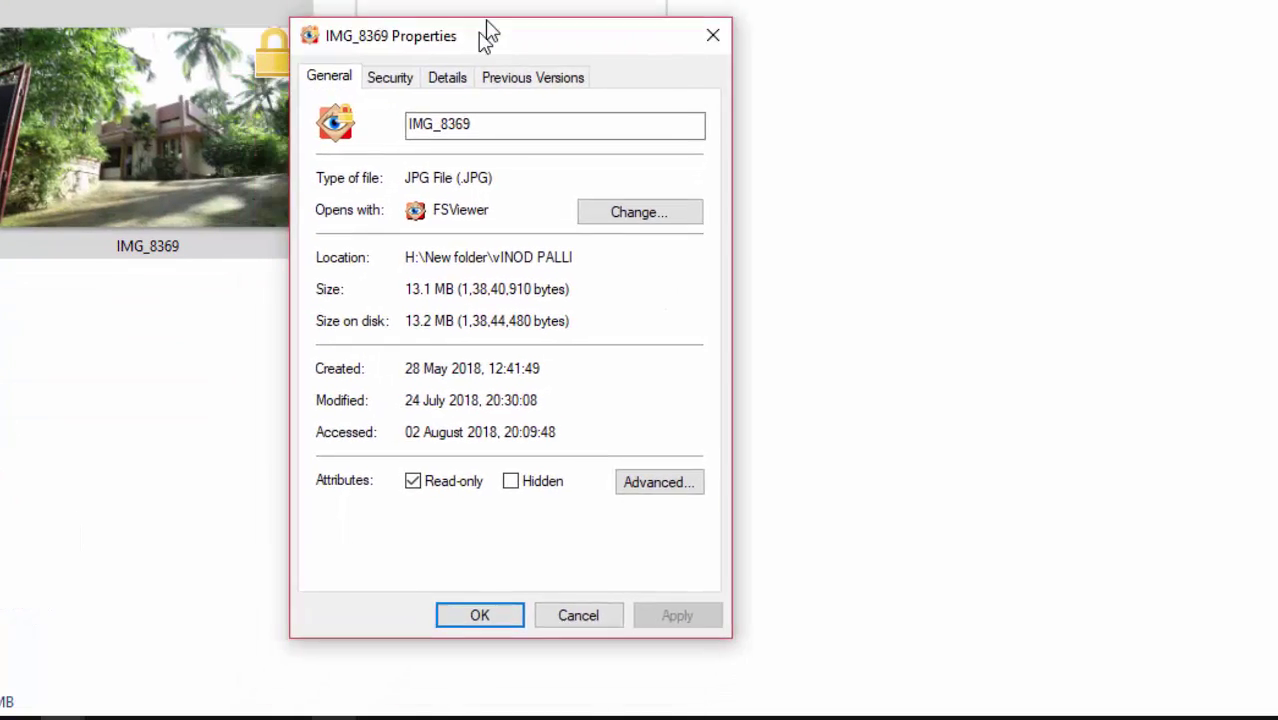
drag(487, 35, 508, 6)
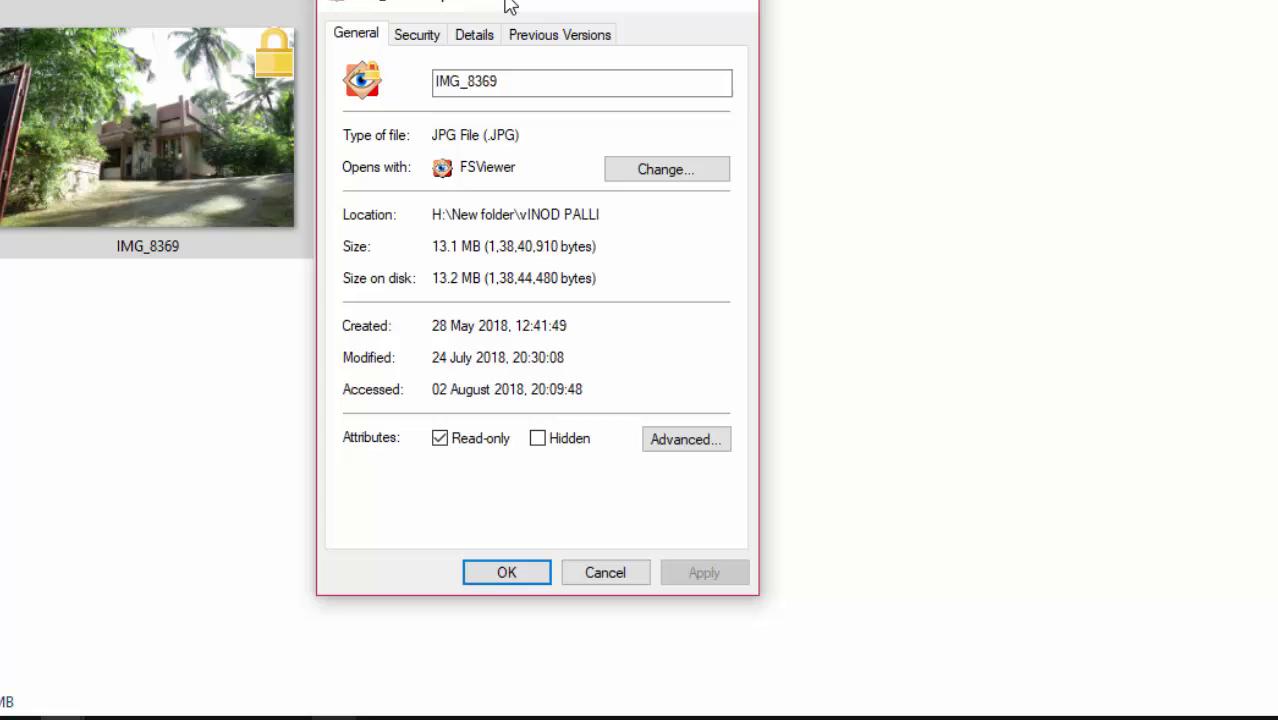
Step: Clear Read-only and Encrypt contents for IMG_8369 and apply the attribute changes
click(441, 440)
click(683, 446)
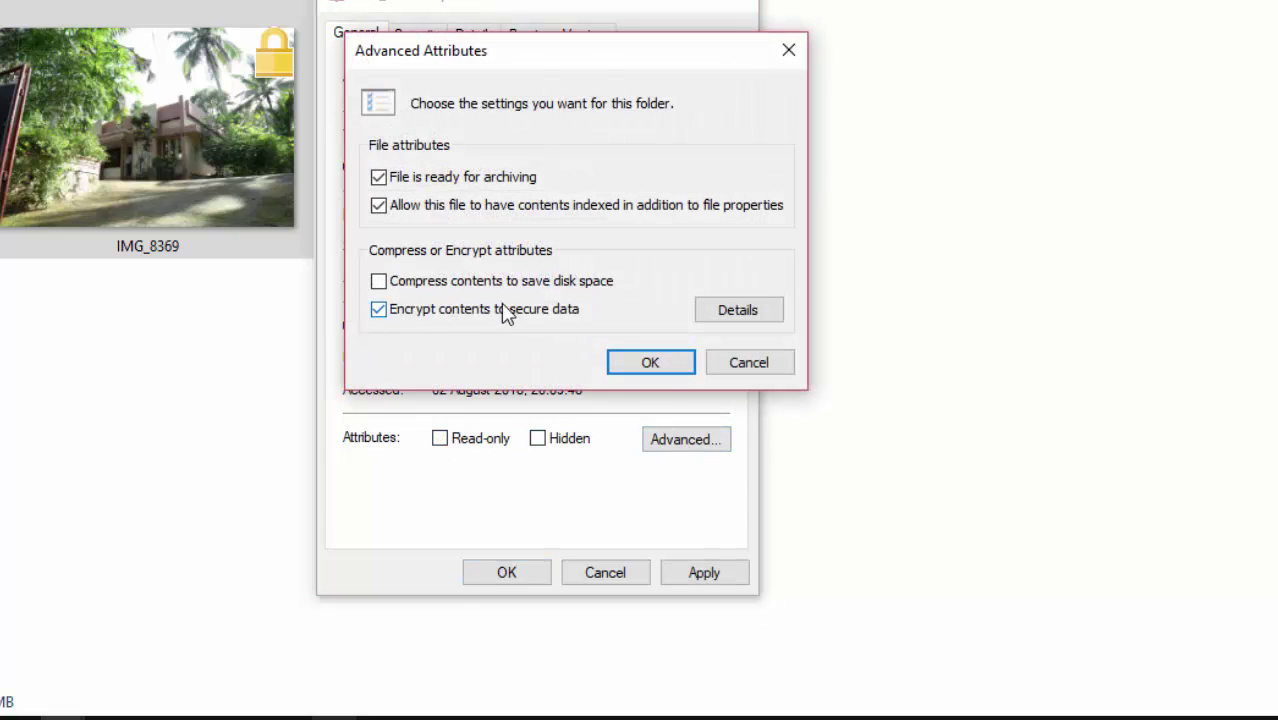
click(378, 311)
click(655, 366)
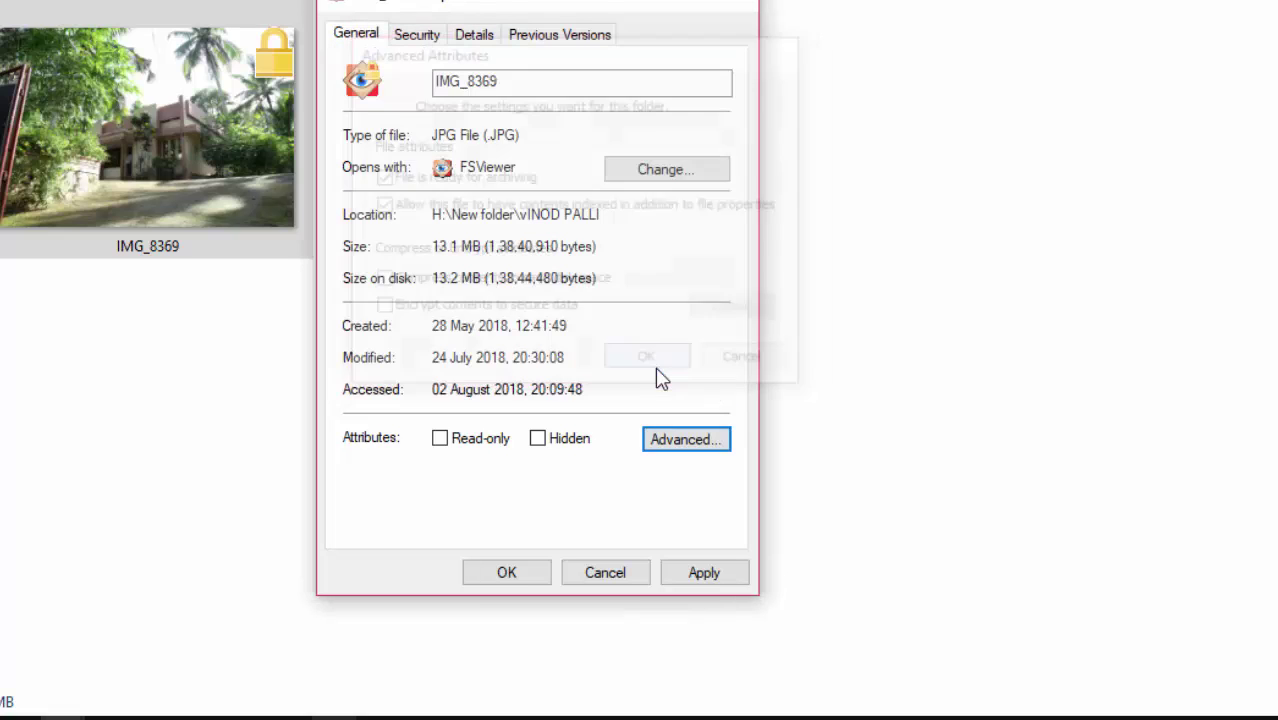
click(724, 578)
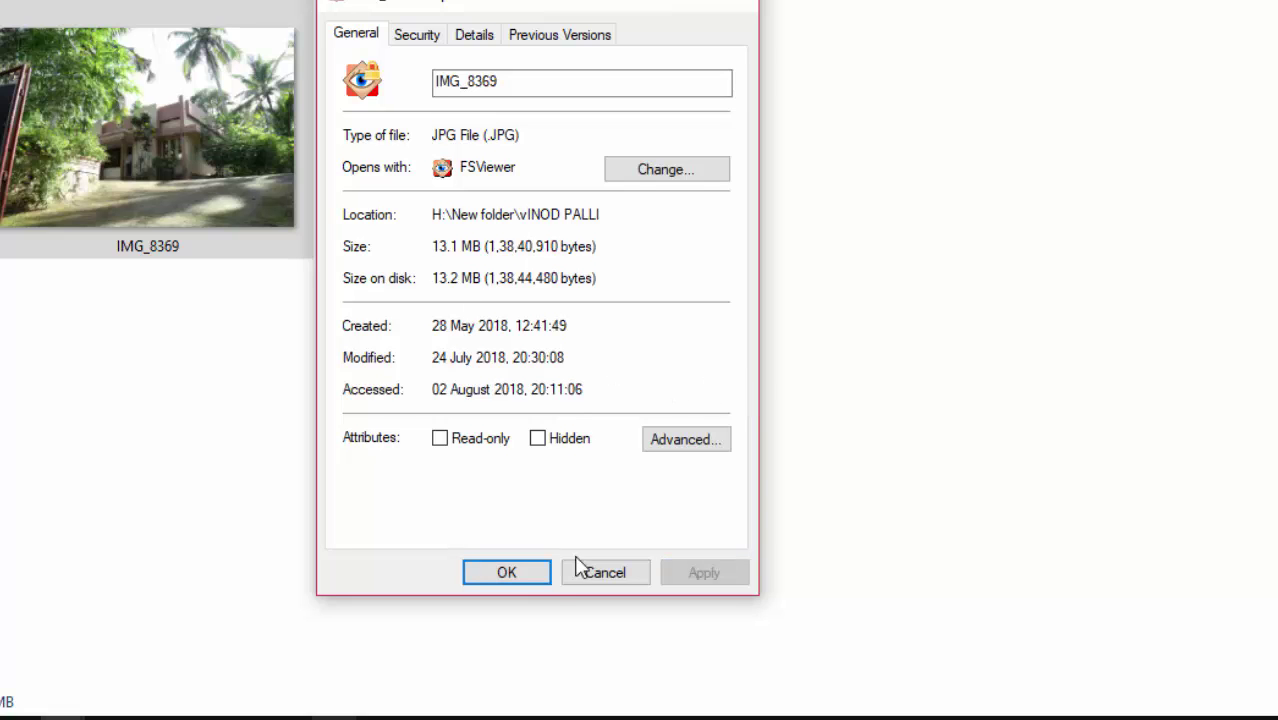
Step: Close IMG_8369's Properties with OK, leaving its unlocked photo thumbnail visible
click(512, 576)
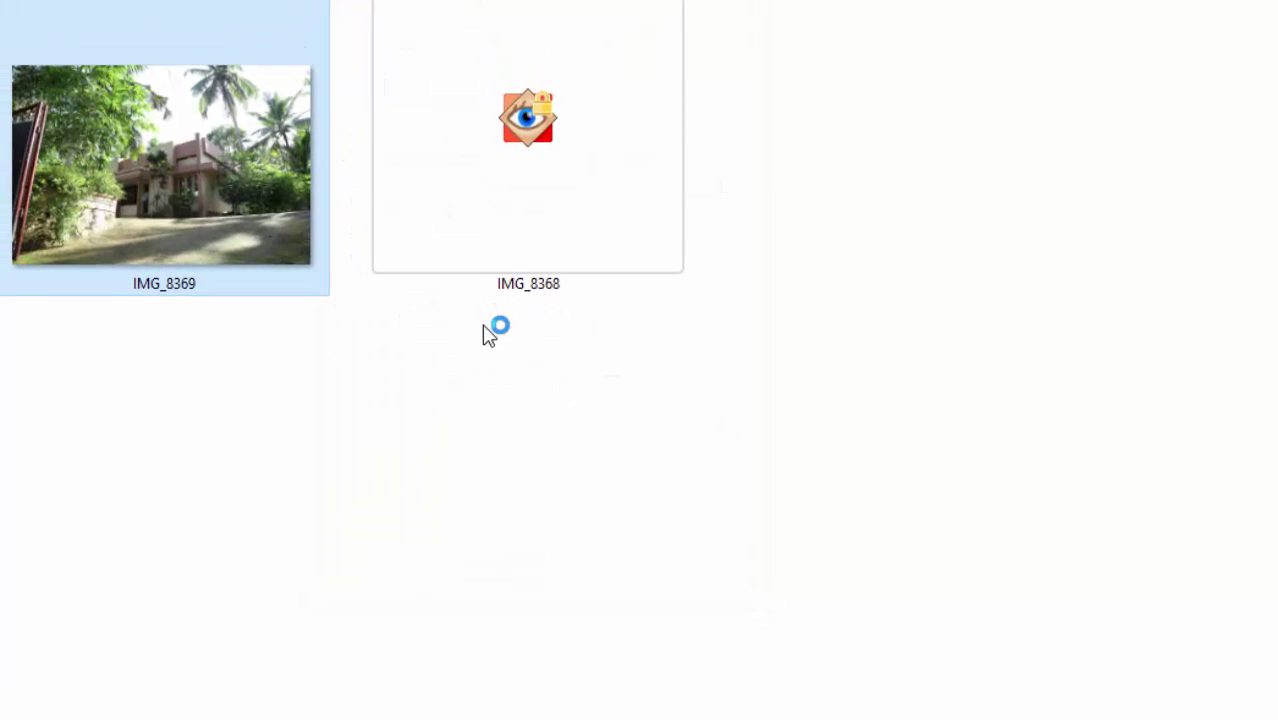